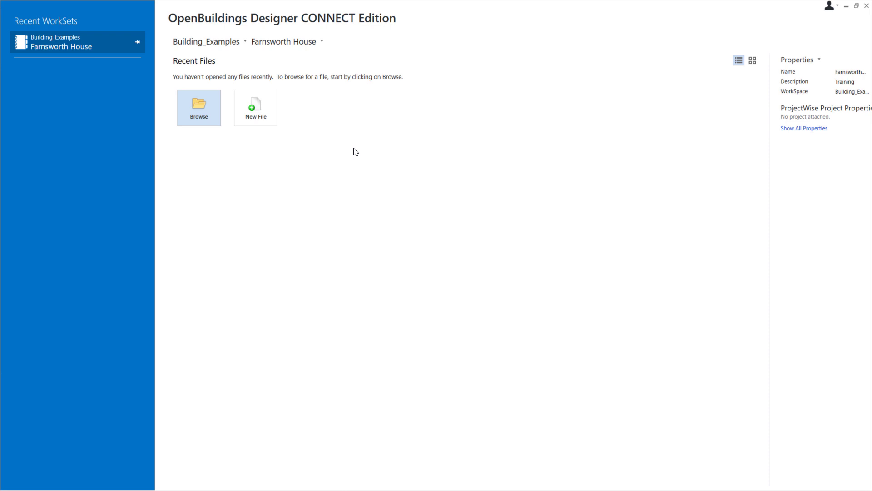
Create a new DGN file named FH_Struc_01 in the Farnsworth House Designs folder and acknowledge the compatibility notice.
left_click(267, 115)
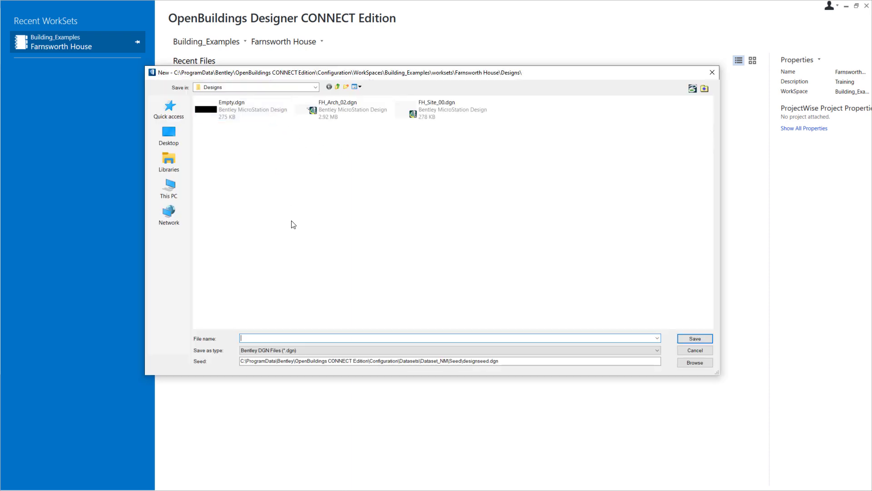
type("FH_S")
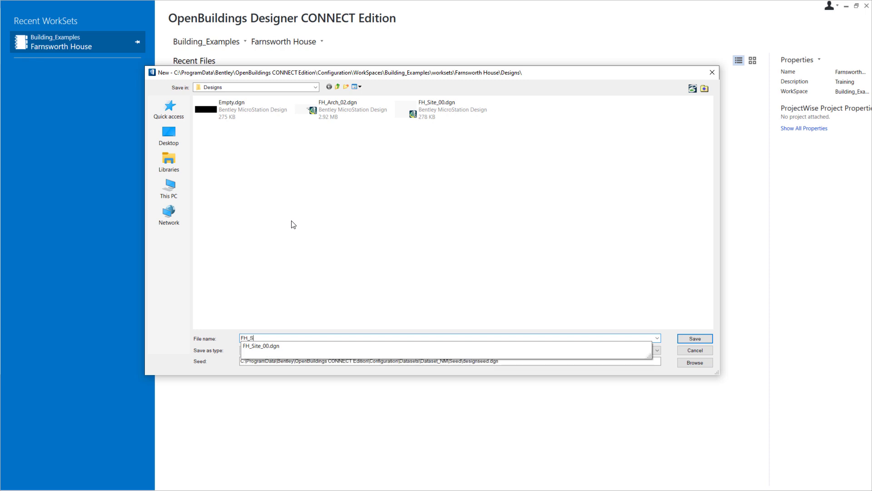
type("truc_01")
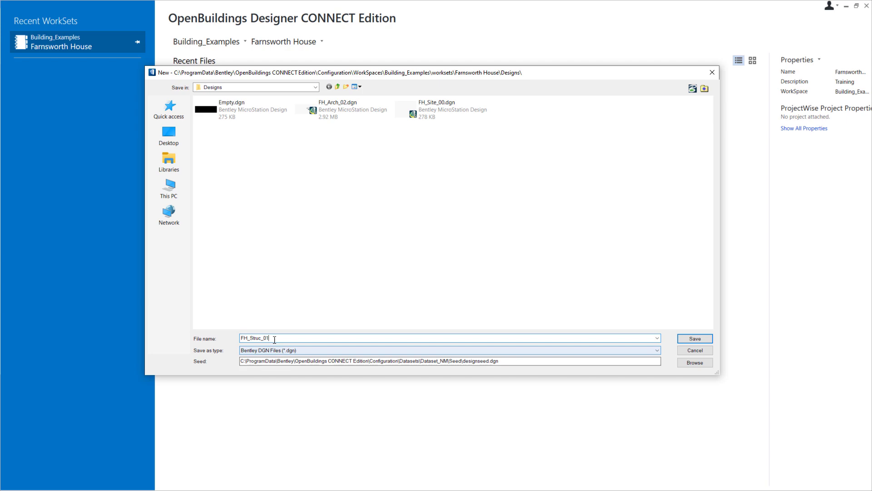
left_click(698, 340)
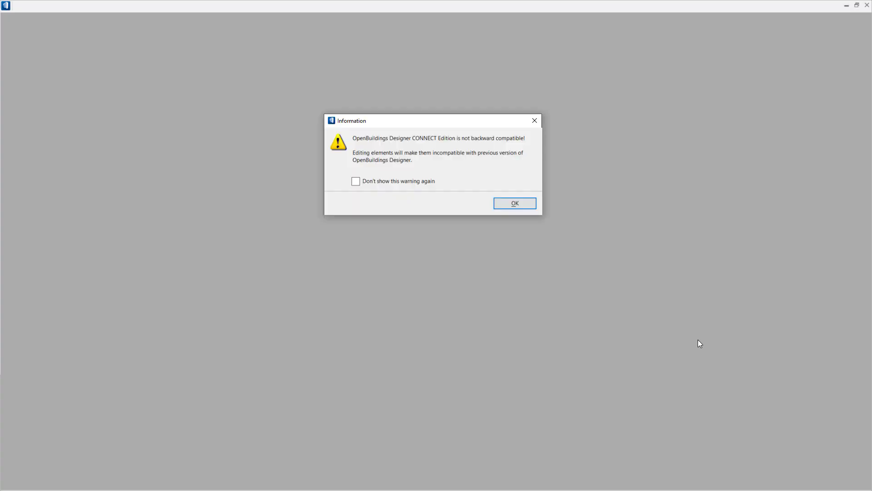
left_click(527, 205)
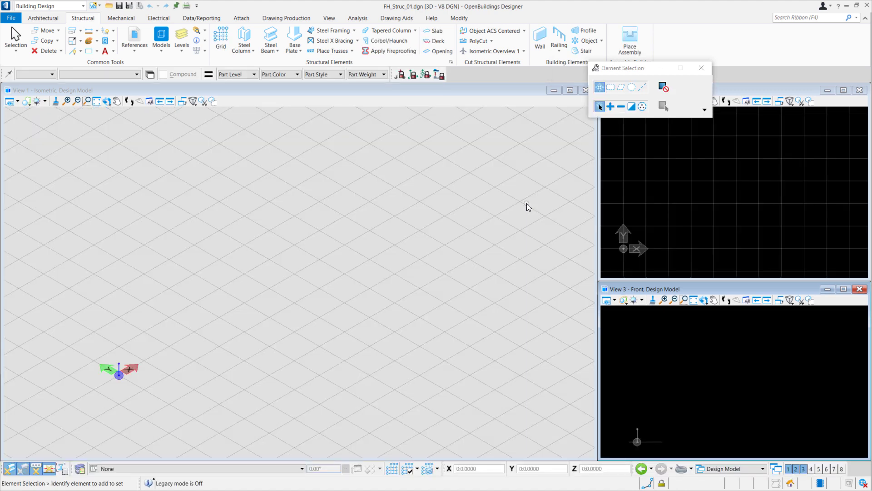
Make Ground Level of Farnsworth House the active floor and fit the building grid in the isometric and top views.
left_click(291, 469)
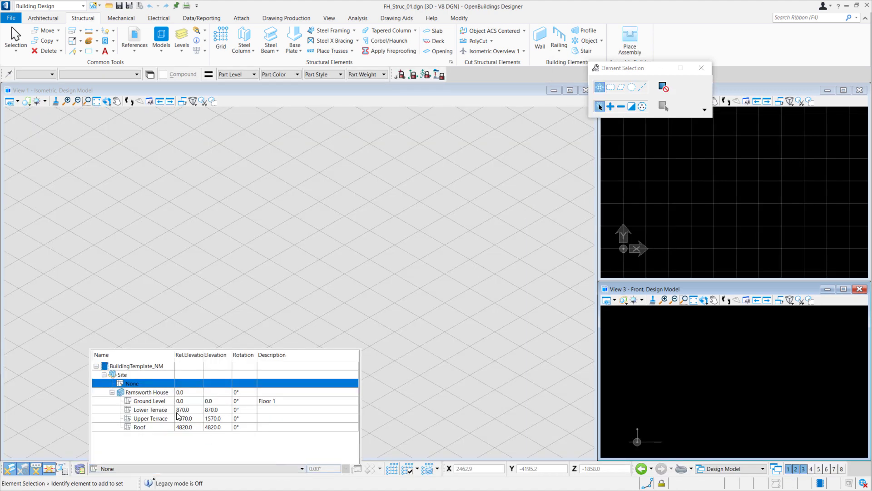
left_click(162, 401)
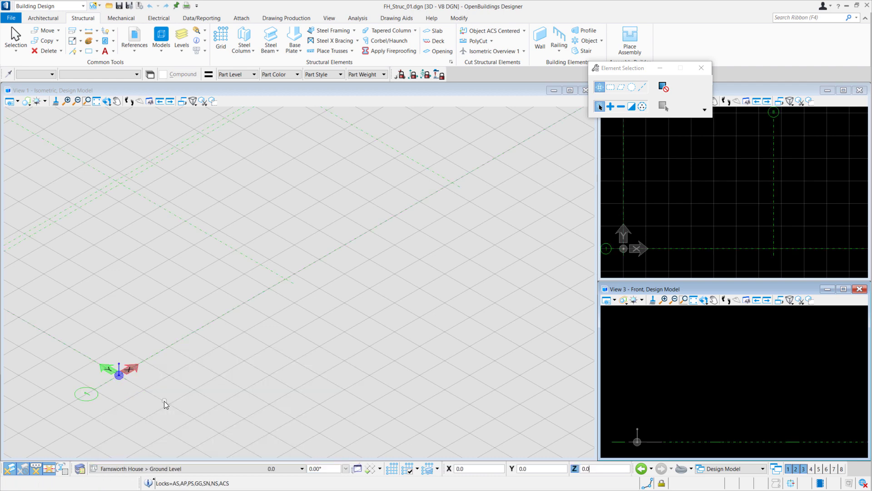
left_click(96, 101)
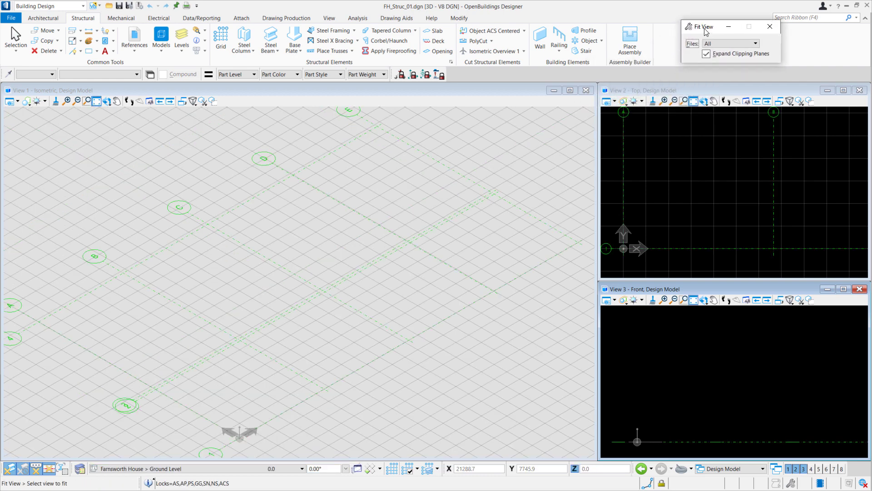
left_click(707, 138)
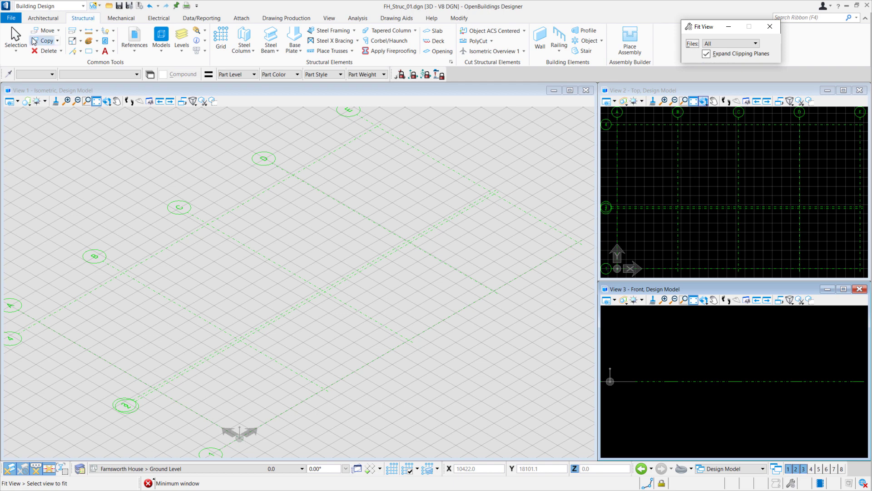
left_click(16, 41)
Start placing a structural column using the Foundation | Concrete Pier catalog type with the Rectangular Pier item.
left_click(58, 19)
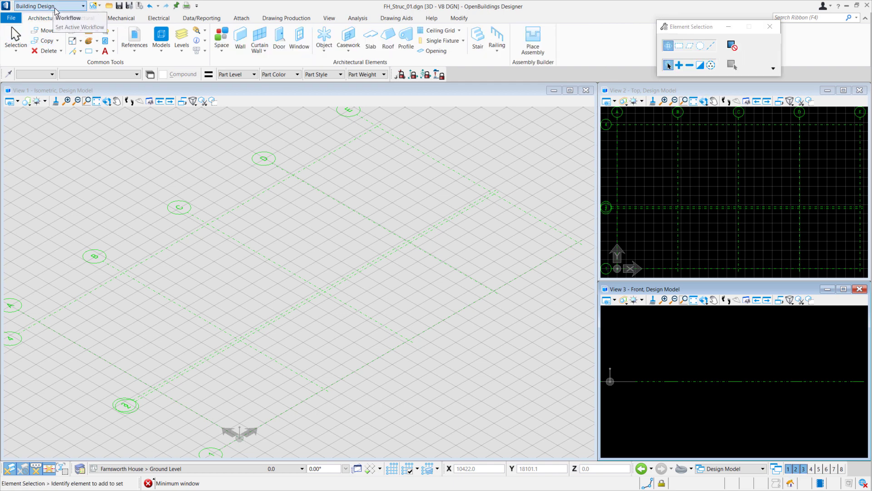
left_click(82, 18)
left_click(243, 39)
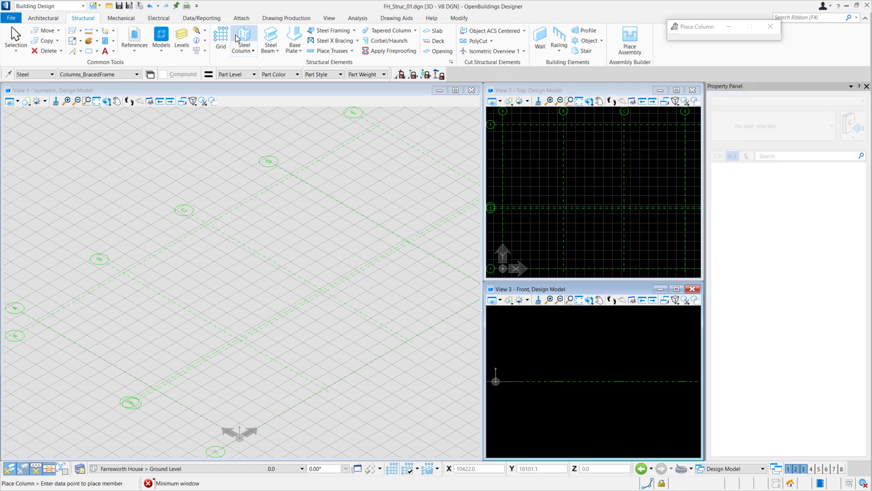
left_click(748, 98)
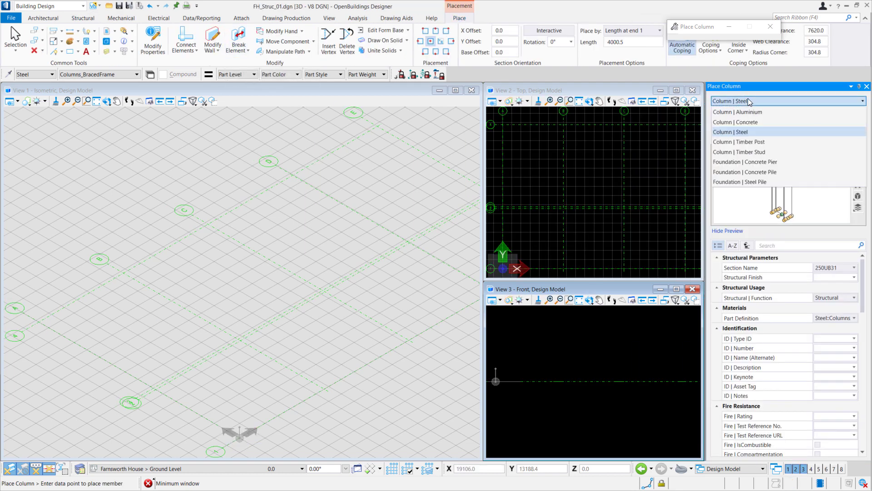
left_click(756, 162)
left_click(771, 131)
left_click(773, 193)
Set the rectangular pier's parametric section to 800 wide and 800 deep.
left_click(854, 267)
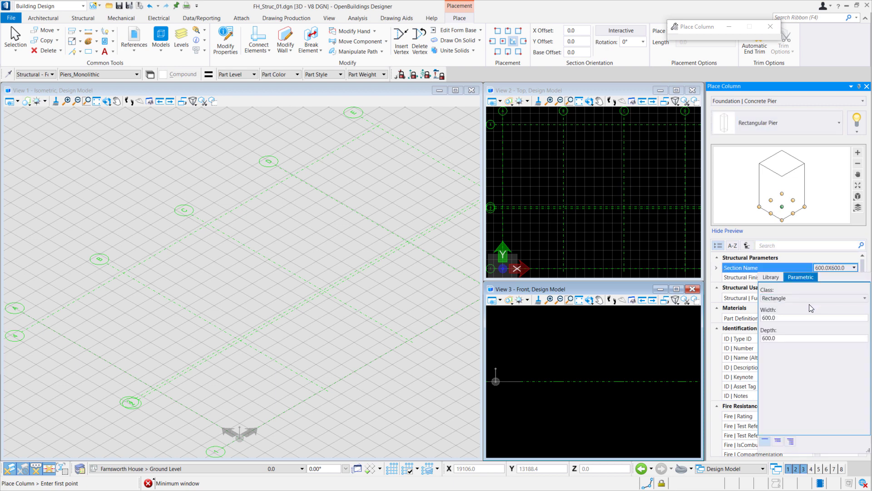
type("800")
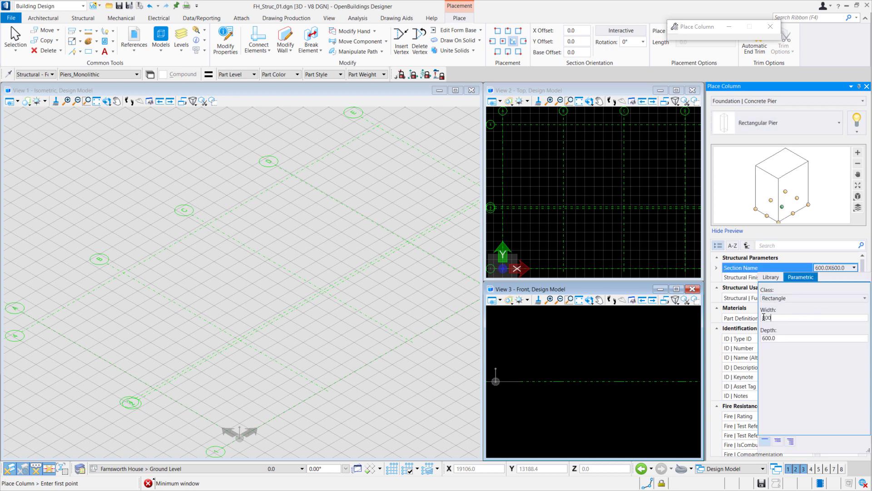
key("Return")
left_click(838, 276)
left_click(837, 270)
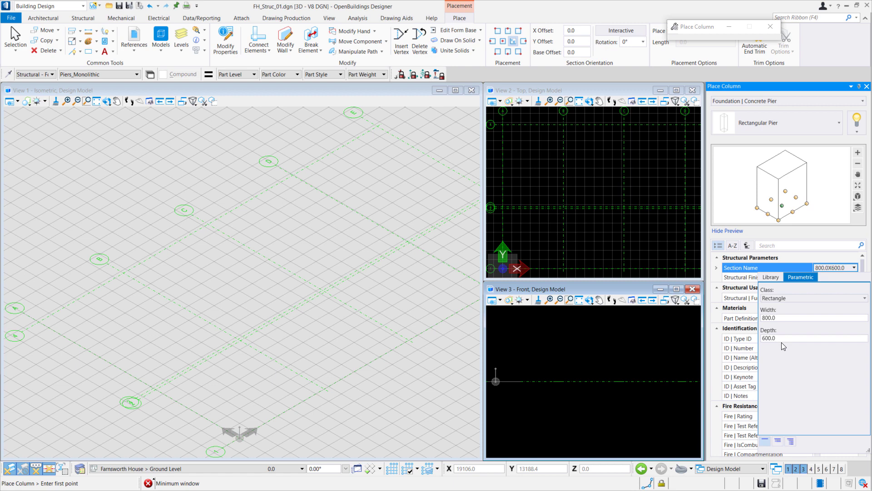
type("800")
key("Return")
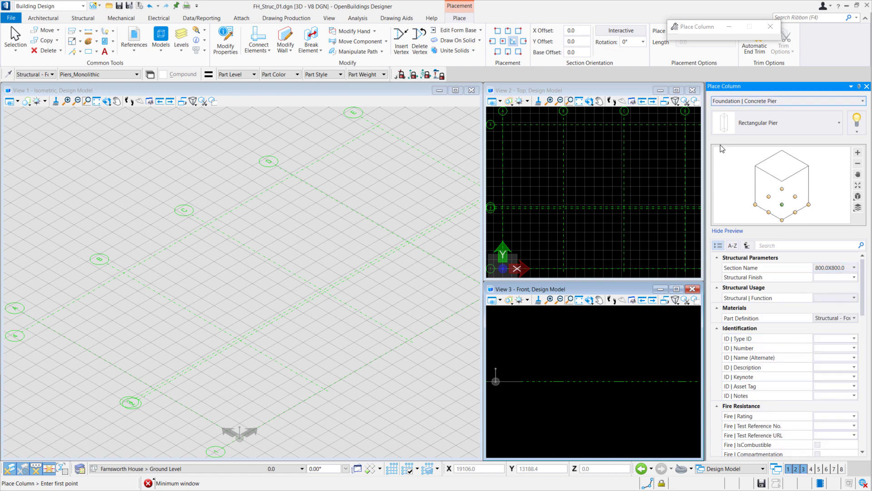
Set the pier placement to the centre point, Y offset -100, base offset -200, placement by grid and length 200.
left_click_drag(703, 28, 722, 80)
left_click(504, 44)
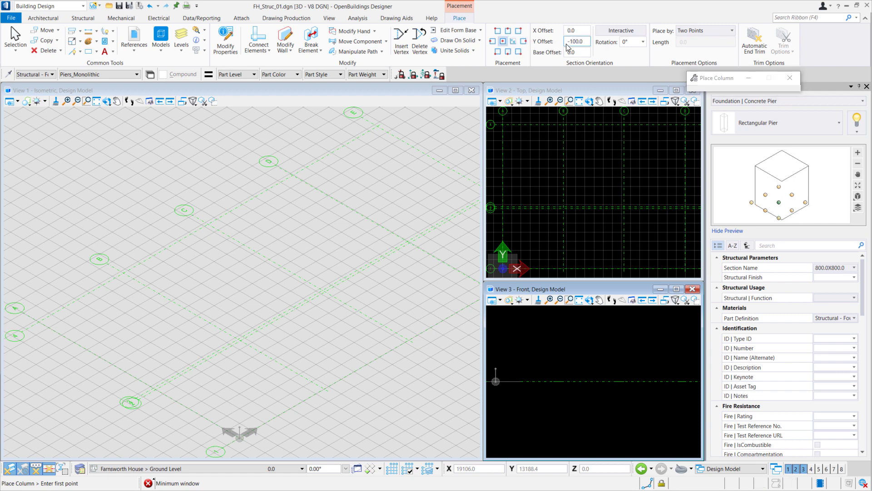
left_click_drag(576, 52, 562, 52)
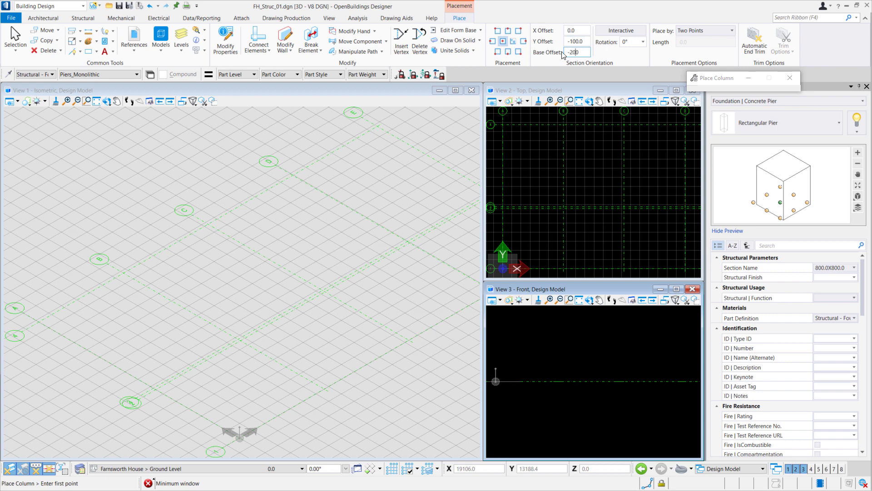
left_click(704, 31)
left_click(691, 72)
left_click_drag(690, 43, 681, 42)
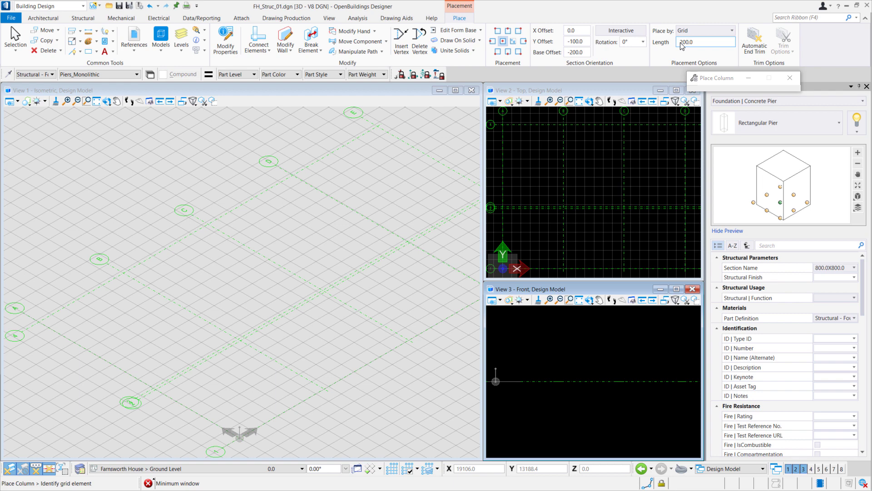
Place concrete piers where grid lines A to E cross the grid line through the origin.
left_click(578, 101)
right_click(627, 178)
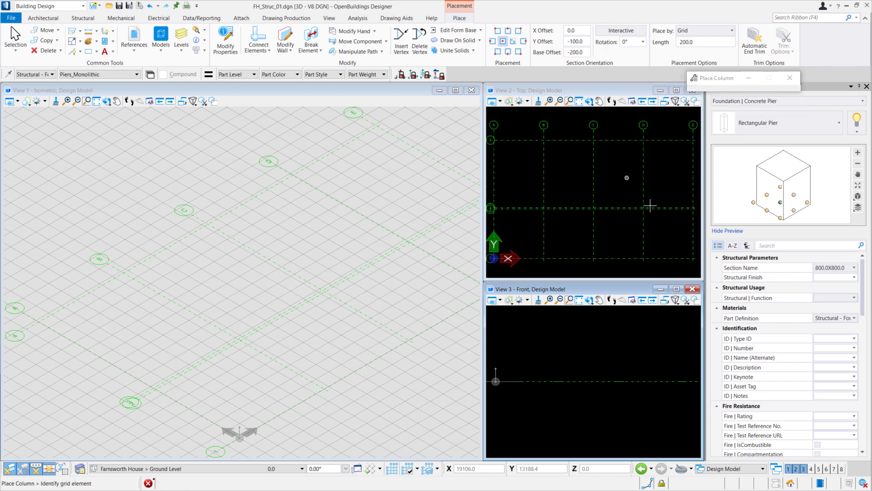
left_click(694, 258)
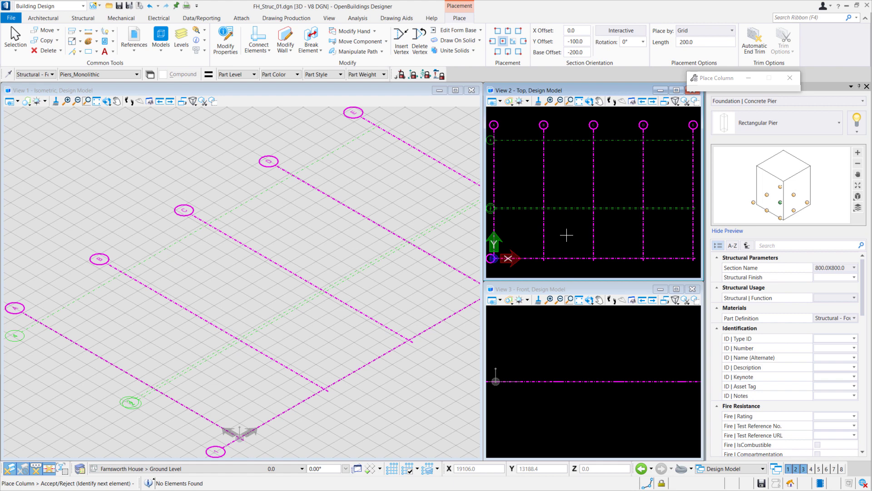
left_click(567, 235)
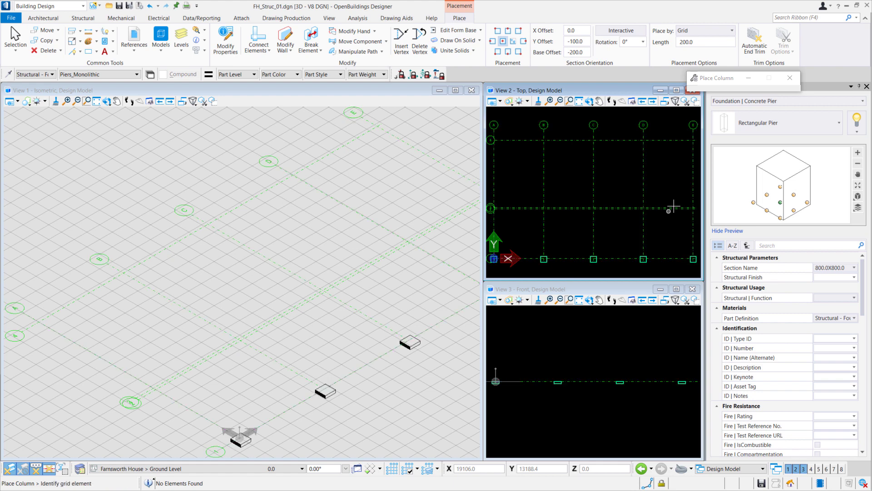
Place piers at A to E along the middle grid line, and along the farthest grid line with Y offset 100.
left_click(492, 207)
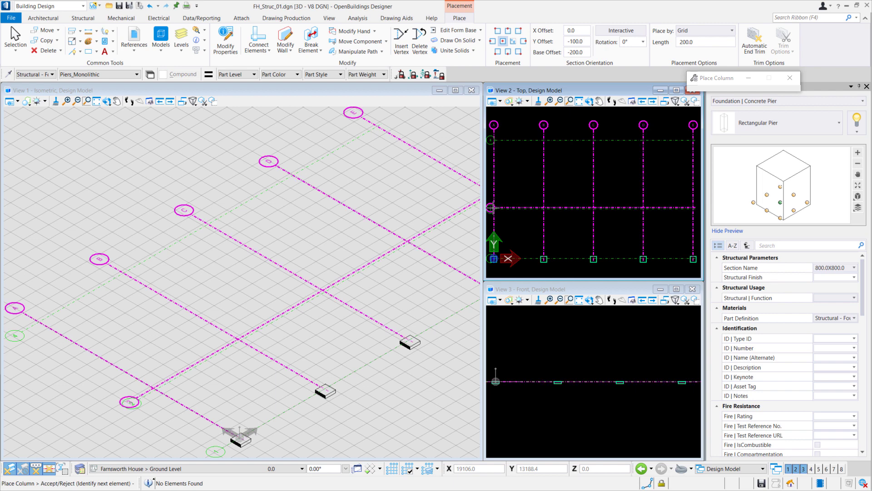
left_click(523, 195)
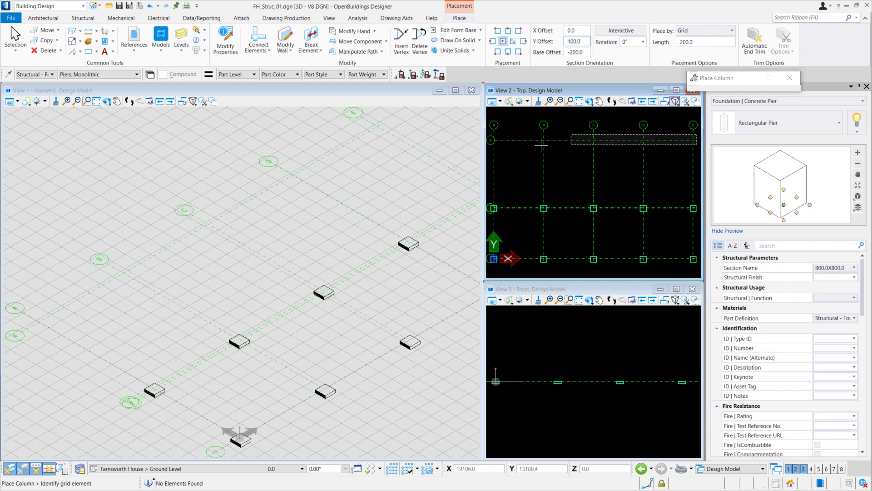
left_click(525, 140)
left_click(525, 123)
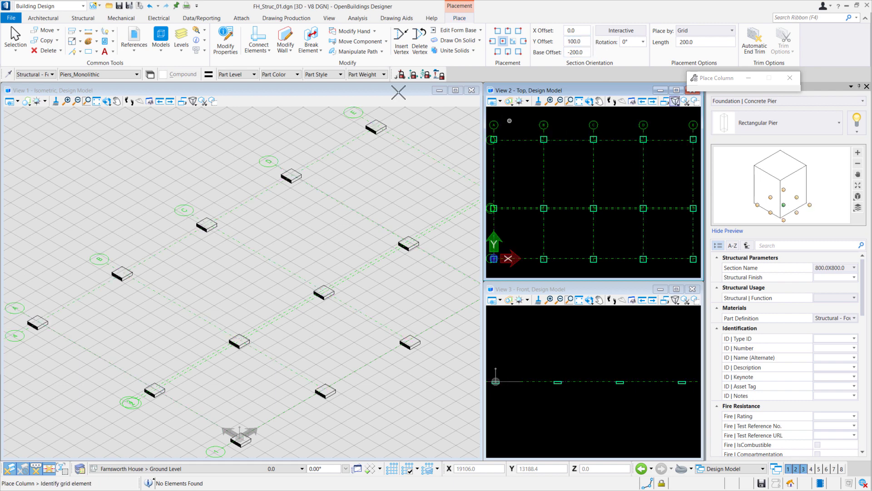
Delete the pier at grid A on the farthest row and the piers at grids D and E on the origin row.
left_click(20, 38)
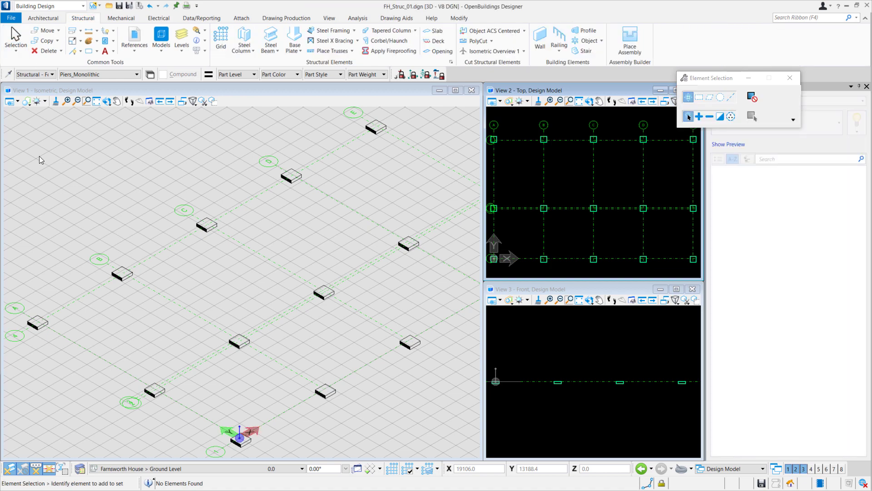
left_click(40, 324)
key("Delete")
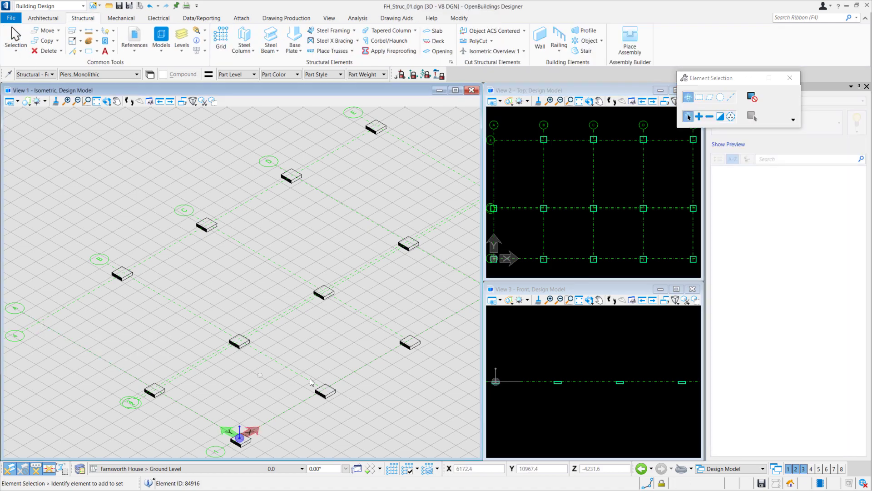
middle_click(414, 374)
middle_click(415, 374)
left_click(400, 290)
key("Delete")
left_click(463, 251)
key("Delete")
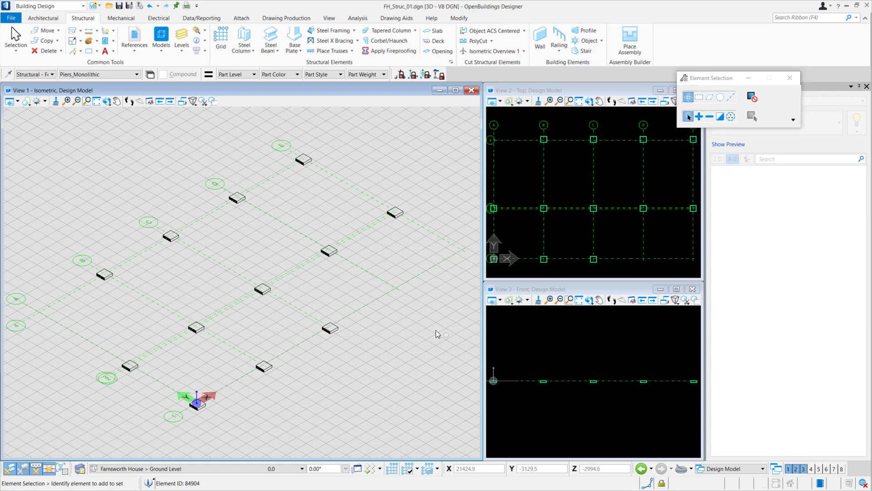
Start a steel column and choose the HE200B section from the standard HEB I-shapes.
left_click(245, 37)
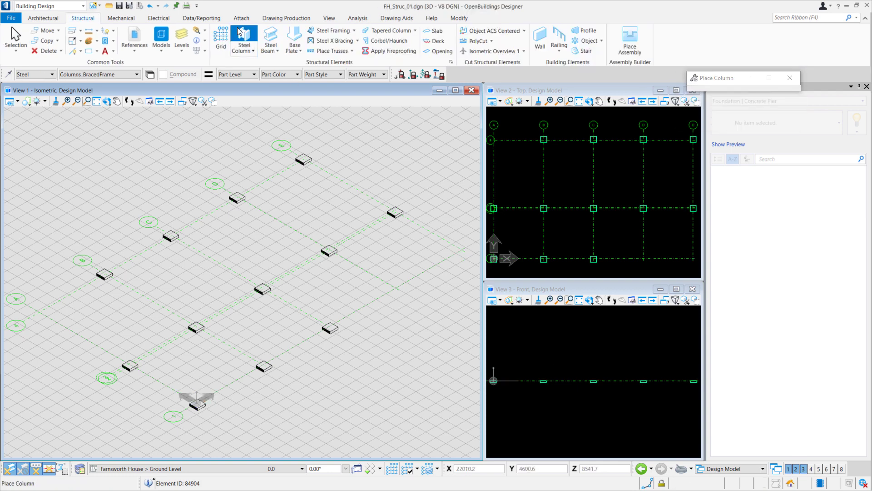
left_click(832, 268)
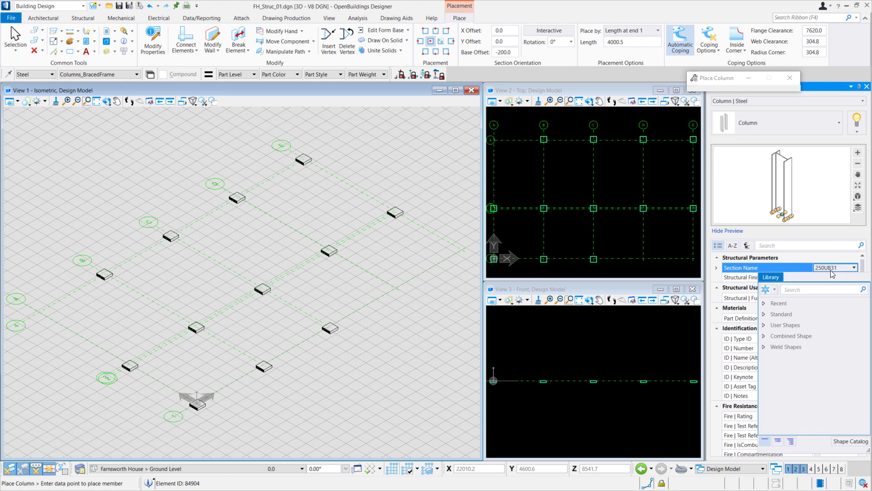
left_click(775, 290)
scroll(772, 303, "down", 2)
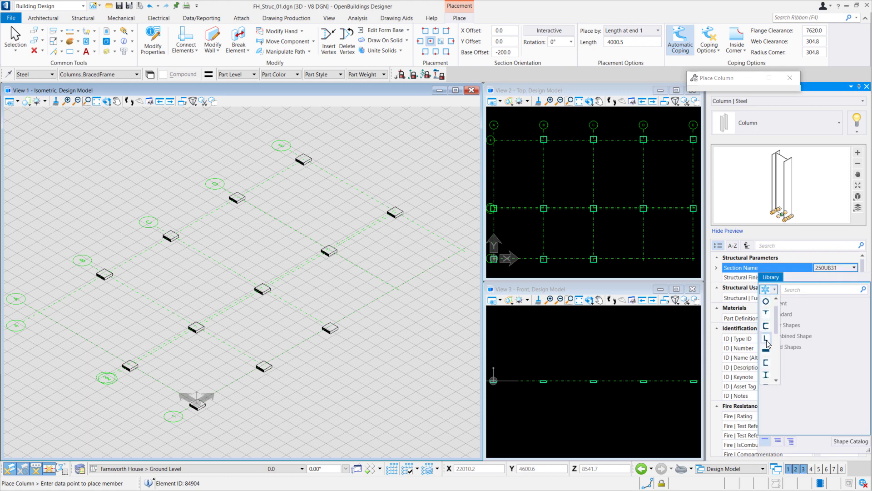
left_click(767, 350)
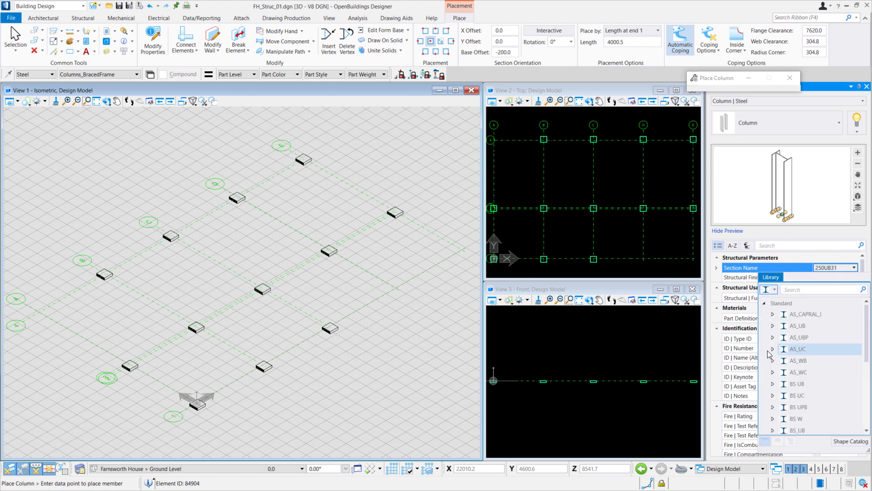
scroll(773, 350, "down", 1)
scroll(778, 351, "down", 4)
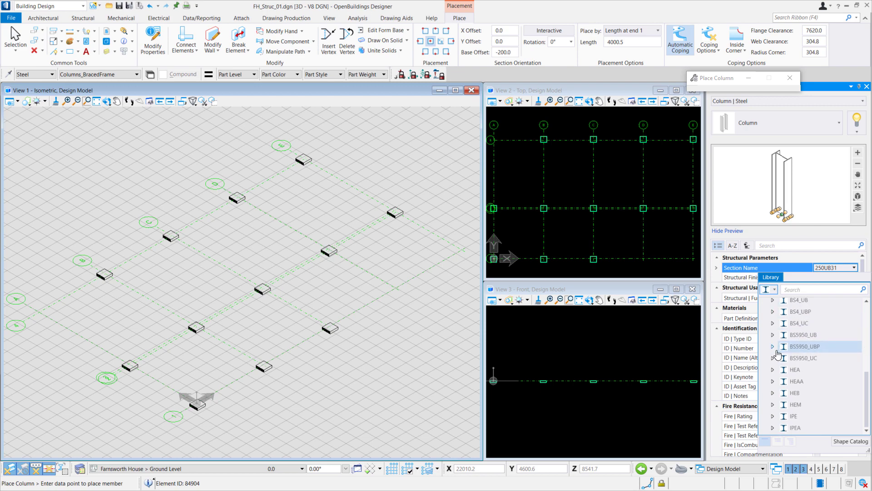
left_click(774, 393)
scroll(777, 393, "down", 2)
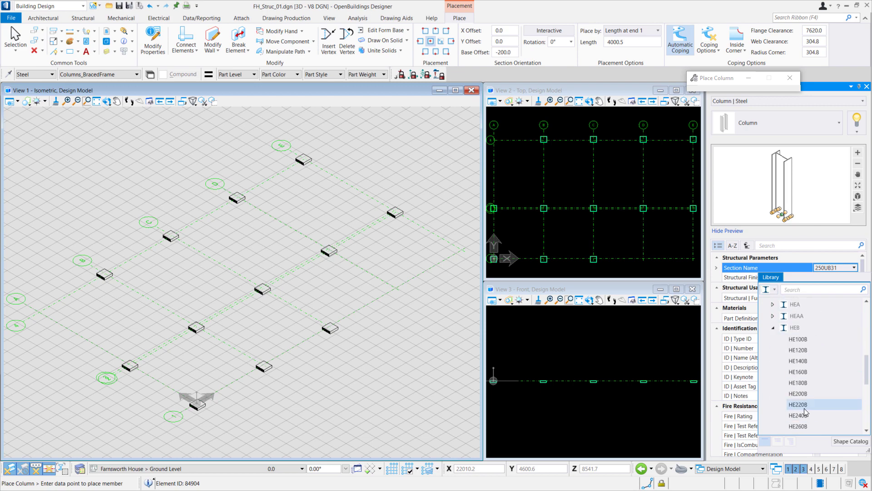
left_click(802, 393)
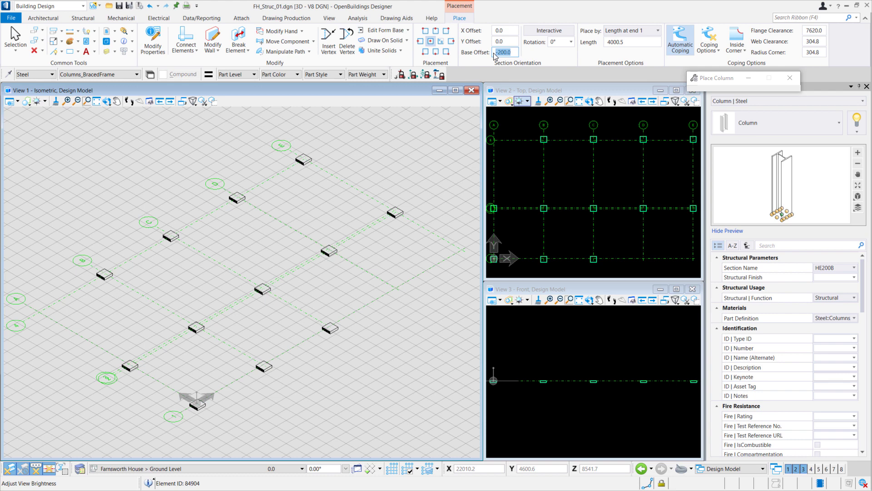
Set the columns to base offset 0, placement by Grid, length 850, top-centre placement point and no automatic coping.
left_click(632, 30)
left_click(635, 92)
left_click(629, 42)
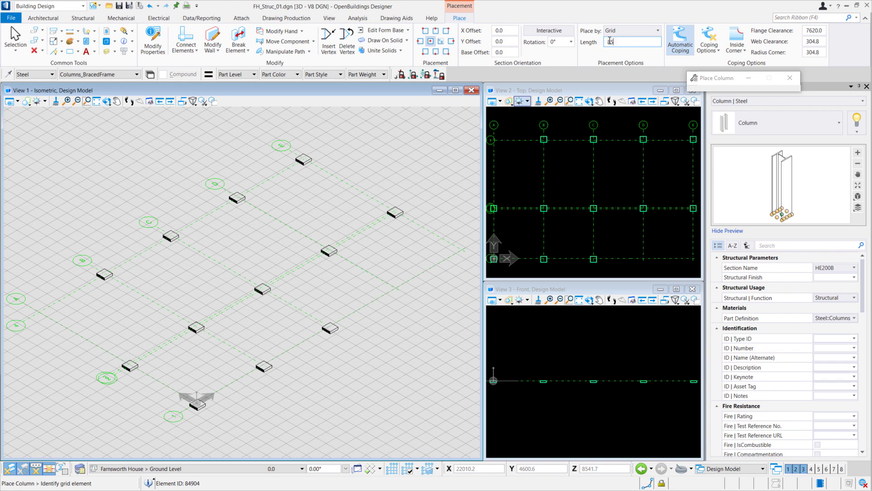
key("Return")
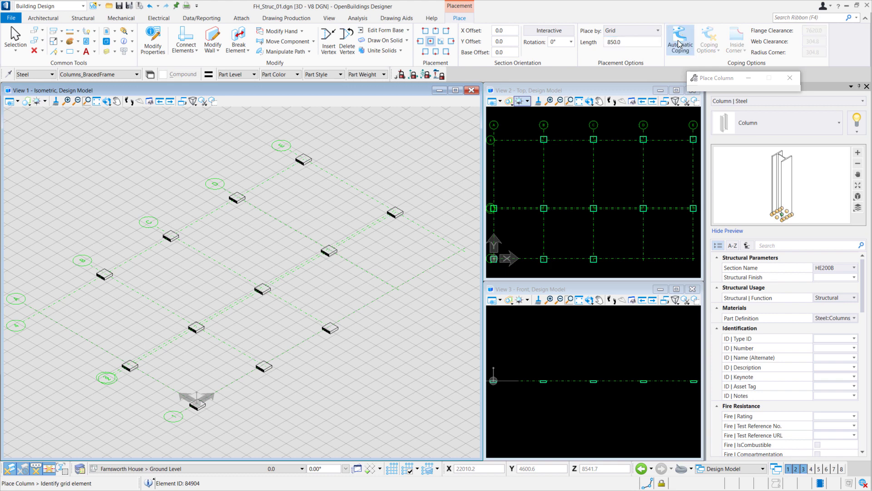
left_click(436, 32)
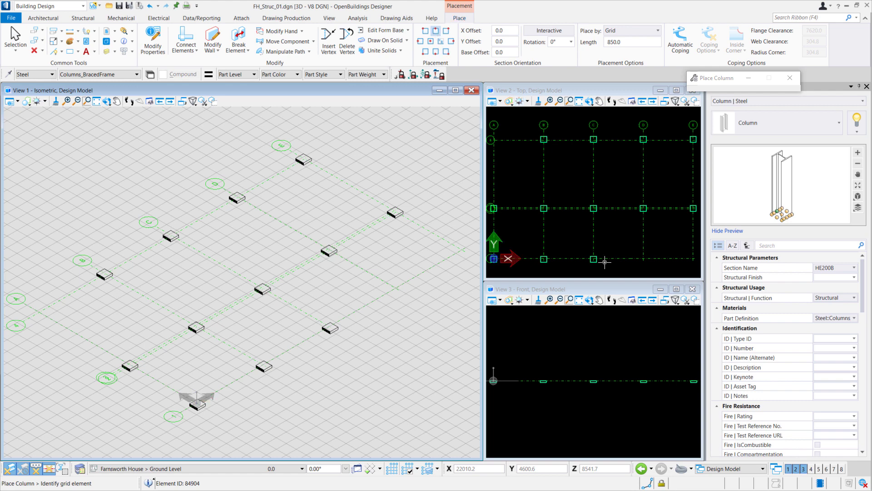
Place the 850 mm columns at grids A, B and C on the origin row and at grid A on the middle row.
left_click(494, 259)
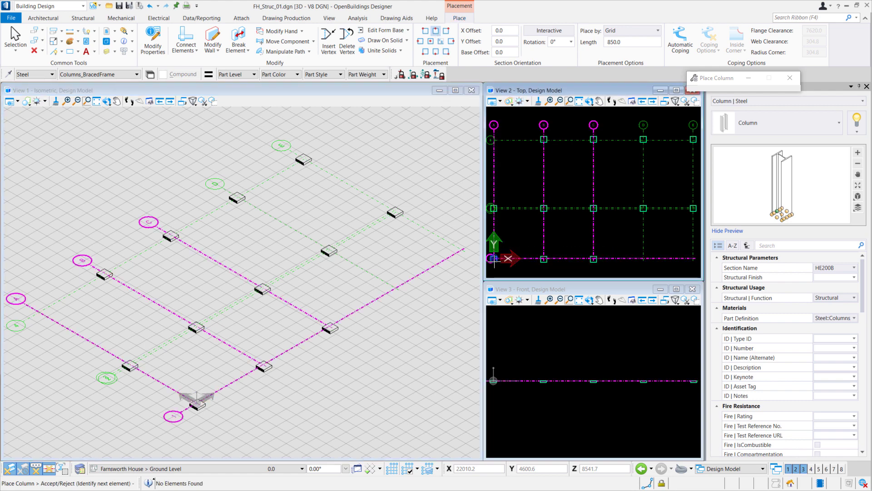
left_click(511, 240)
scroll(551, 209, "up", 5)
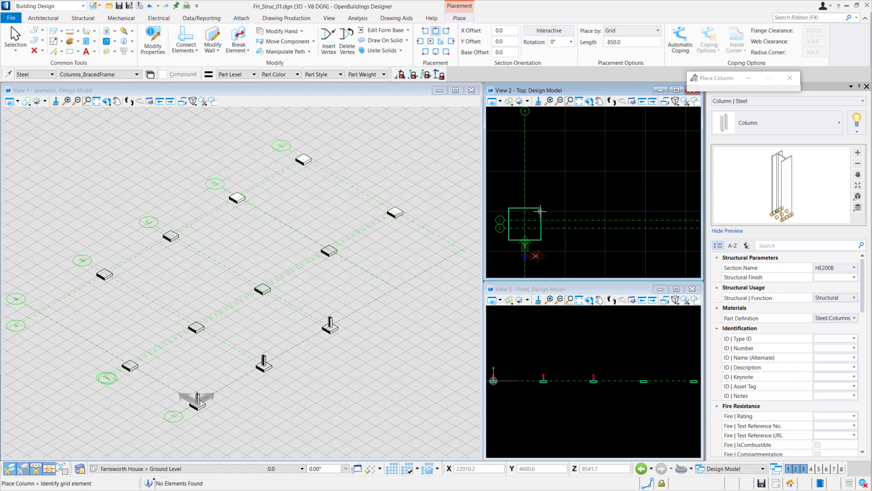
left_click(508, 225)
left_click(569, 183)
middle_click(570, 183)
middle_click(569, 183)
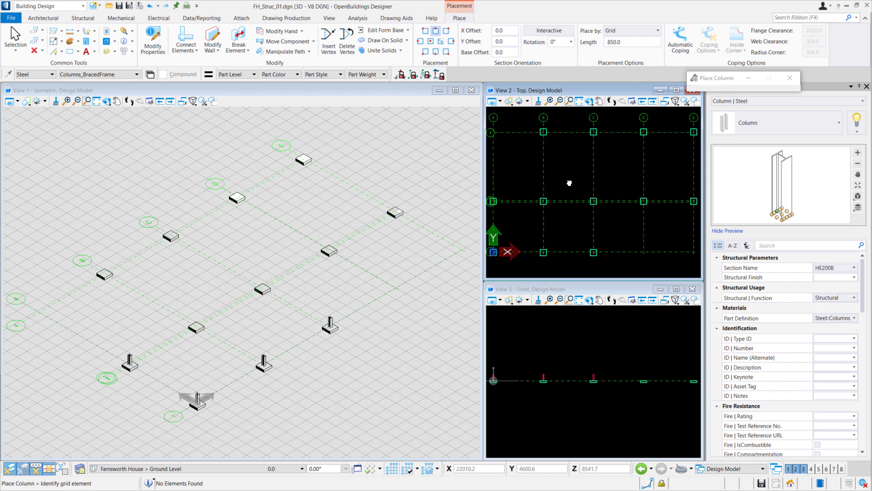
Set the column length to 5000 and place columns at grids B to E on the middle row.
left_click(615, 42)
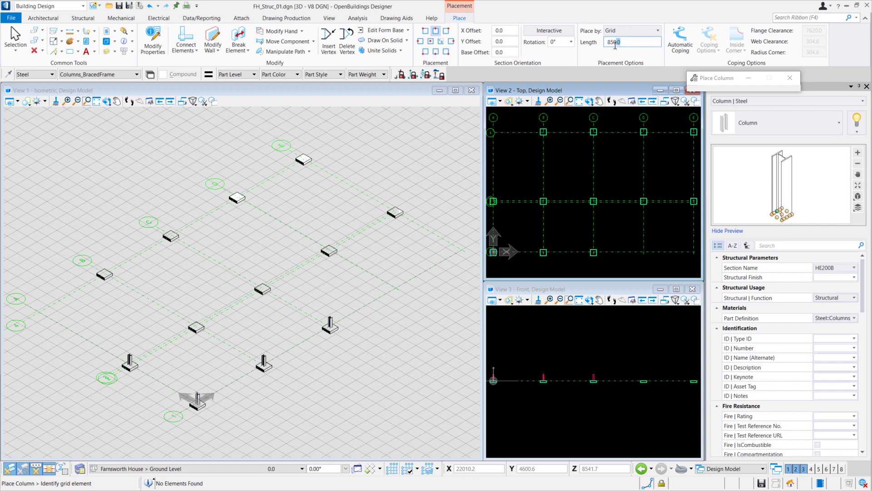
type("5000")
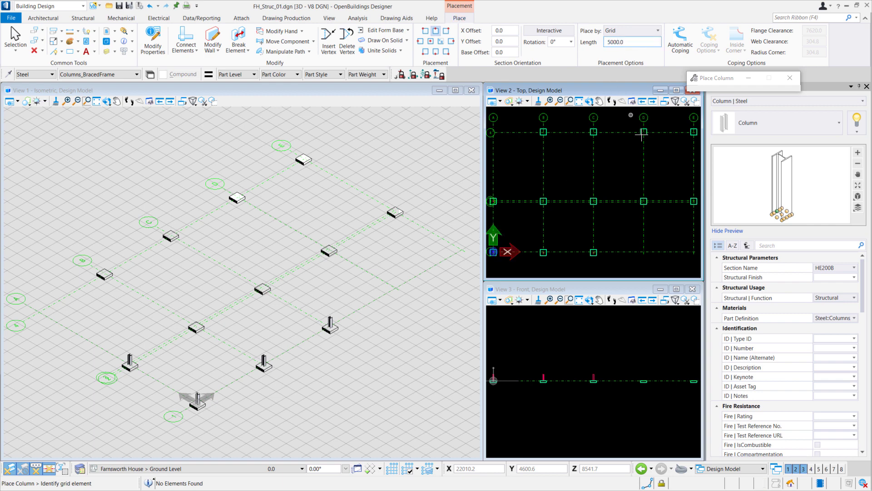
key("Return")
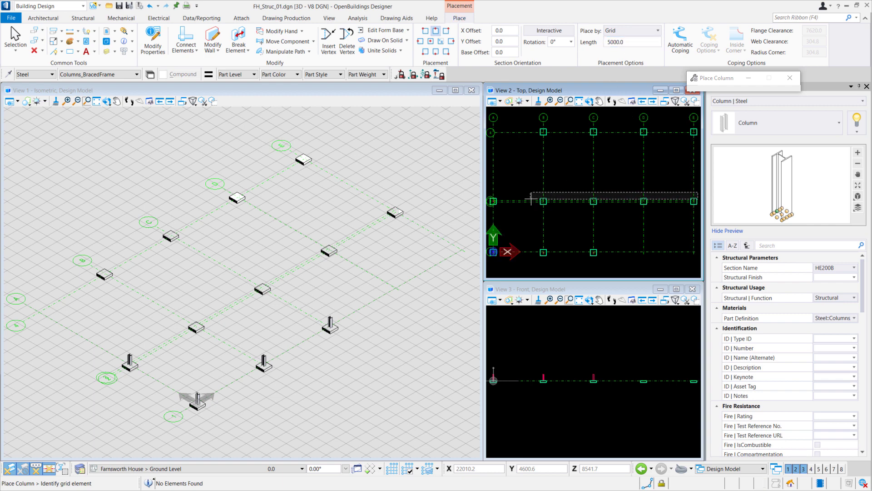
left_click(531, 201)
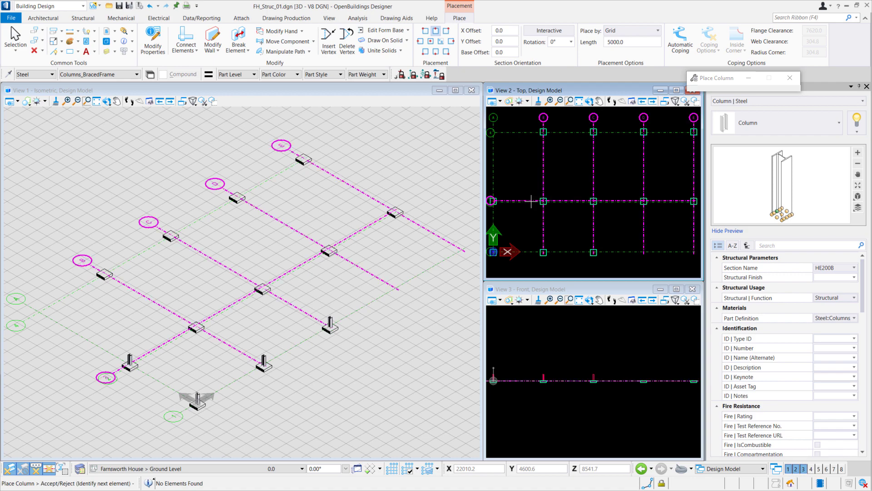
scroll(538, 201, "up", 3)
scroll(606, 198, "down", 2)
scroll(590, 208, "up", 1)
middle_click_drag(641, 224, 515, 212)
middle_click_drag(656, 210, 535, 205)
middle_click(557, 202)
middle_click(558, 202)
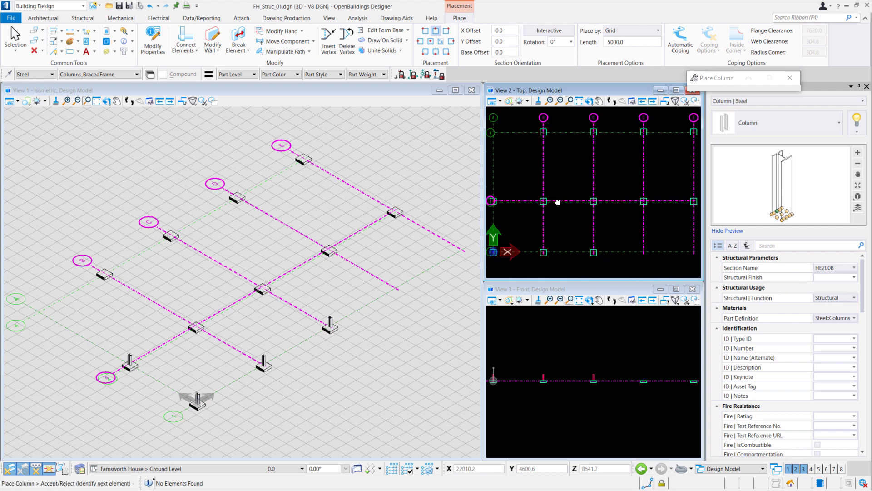
left_click(577, 155)
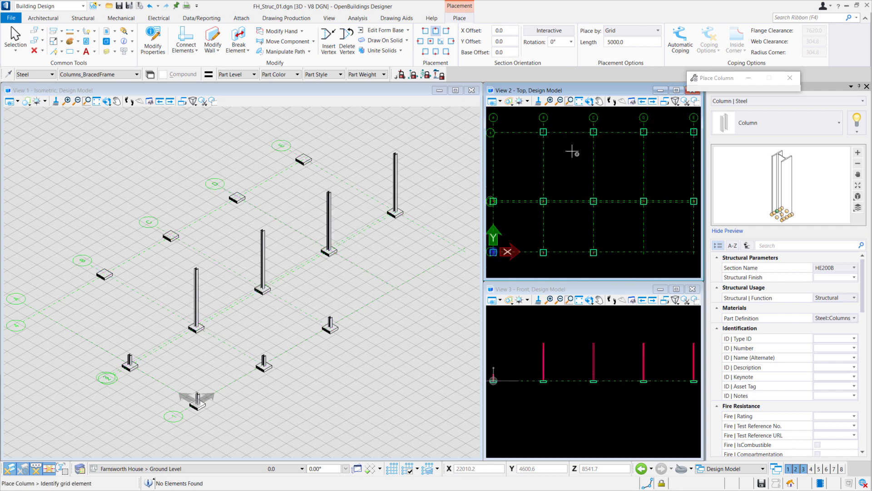
Switch to the bottom-centre placement point and place 5000 mm columns at grids B to E on the farthest row.
left_click(437, 53)
left_click(565, 145)
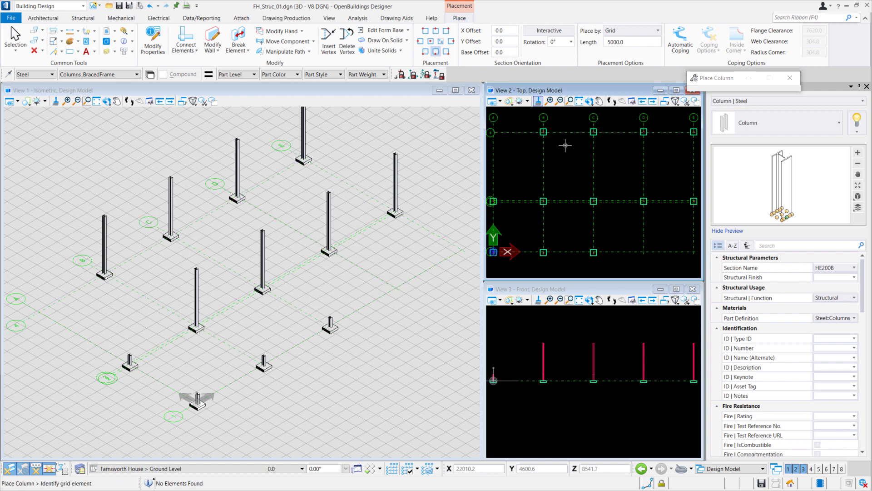
left_click(96, 101)
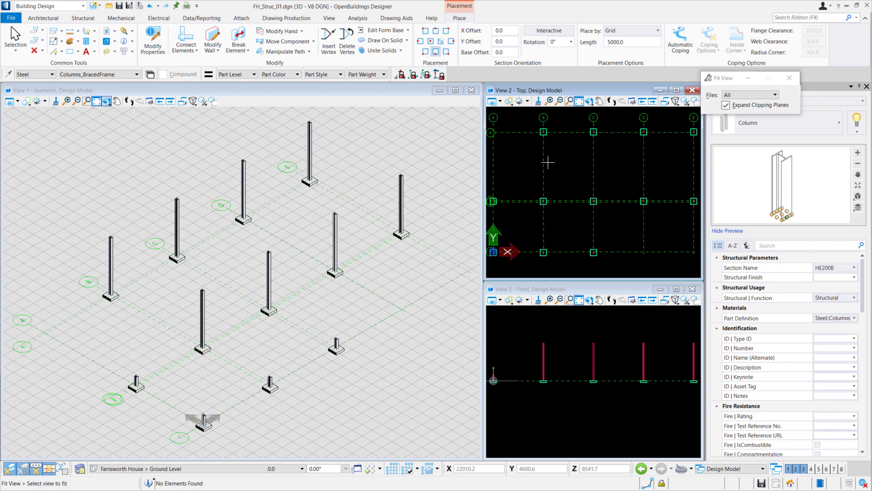
right_click(646, 148)
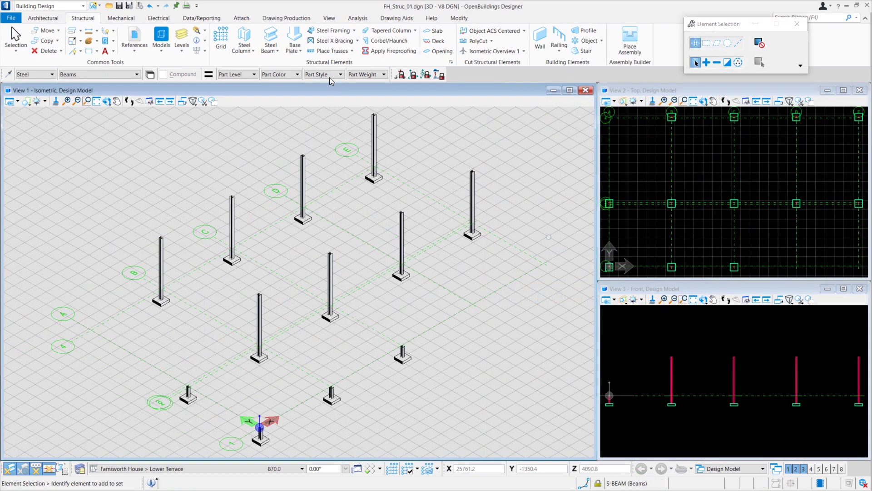
Start a steel beam, dock and widen its settings beside the model, and fit the structure in all three views.
left_click(271, 39)
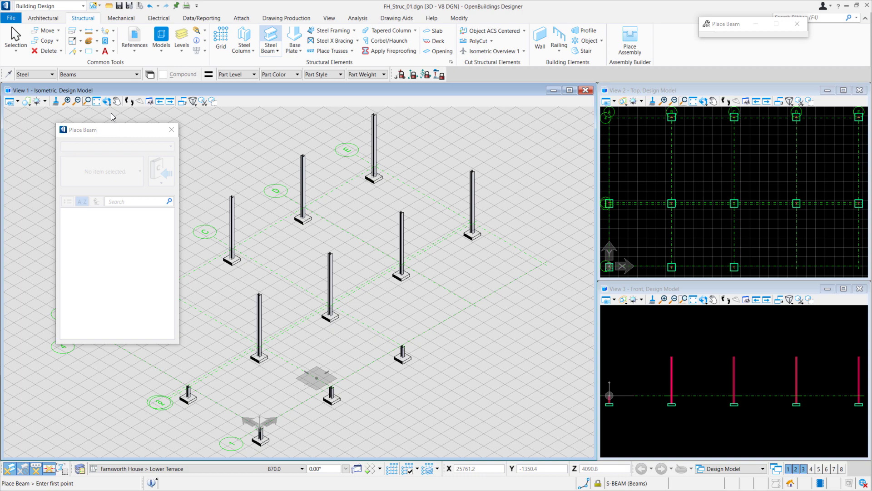
left_click_drag(109, 130, 860, 280)
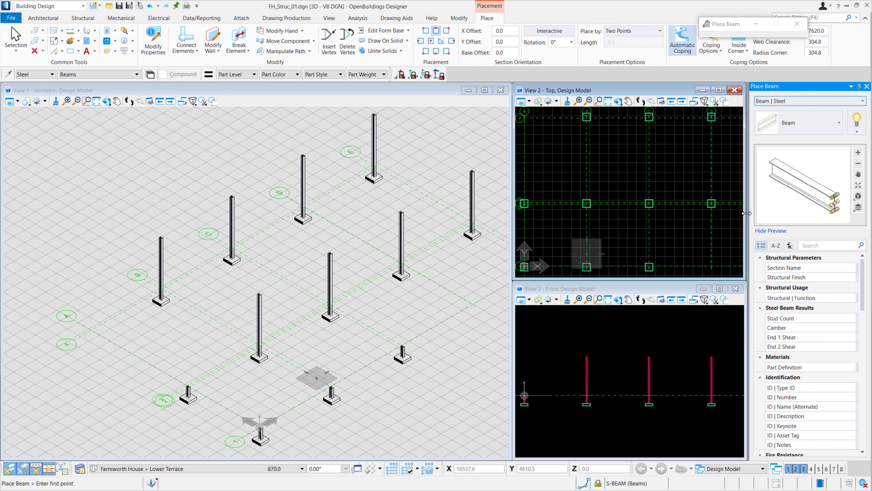
left_click_drag(749, 216, 688, 224)
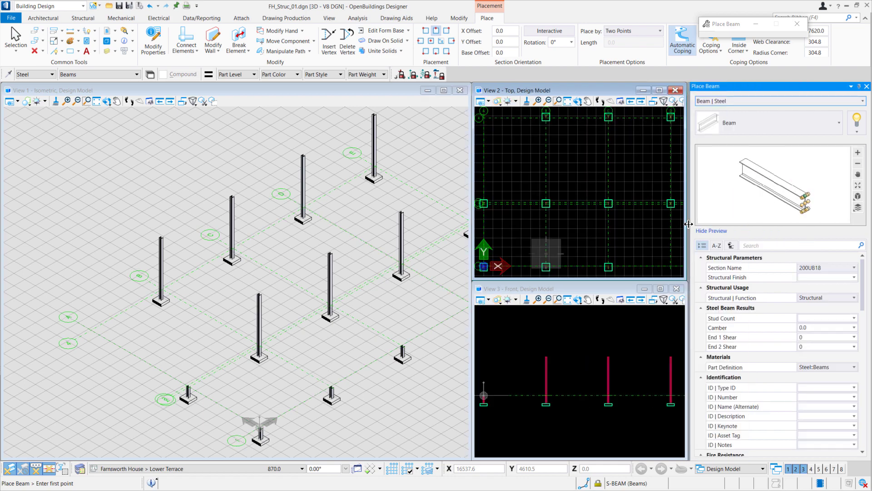
key("Escape")
middle_click(101, 134)
middle_click(102, 134)
middle_click(547, 148)
middle_click(547, 148)
middle_click(602, 343)
Choose the CHANNEL 200 X 90 X 8 X 10 section for the steel beam from the standard channel shapes.
left_click(277, 35)
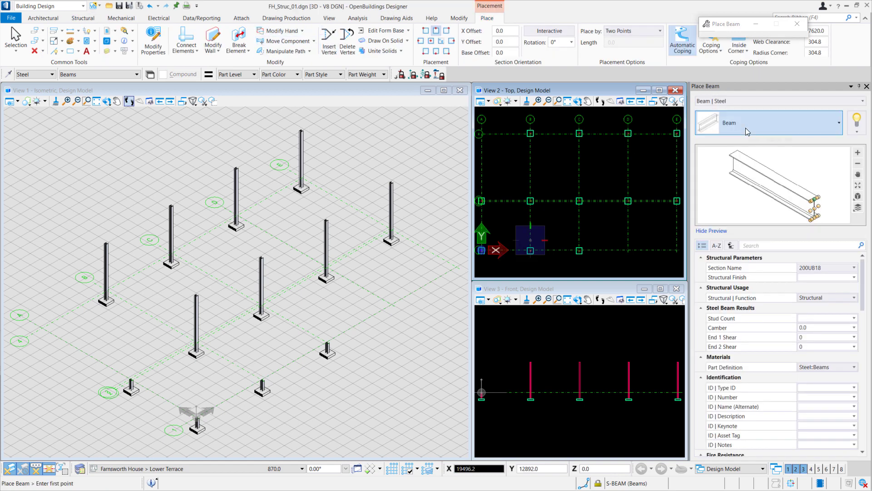
left_click(817, 269)
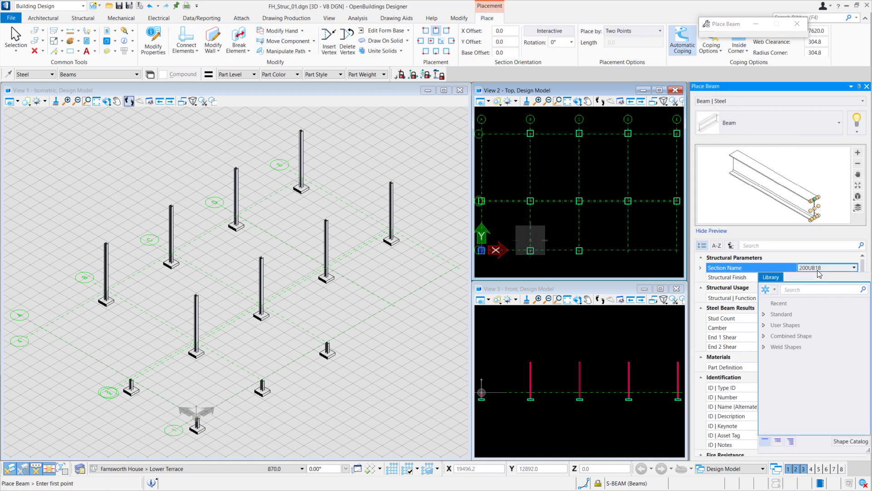
left_click(763, 314)
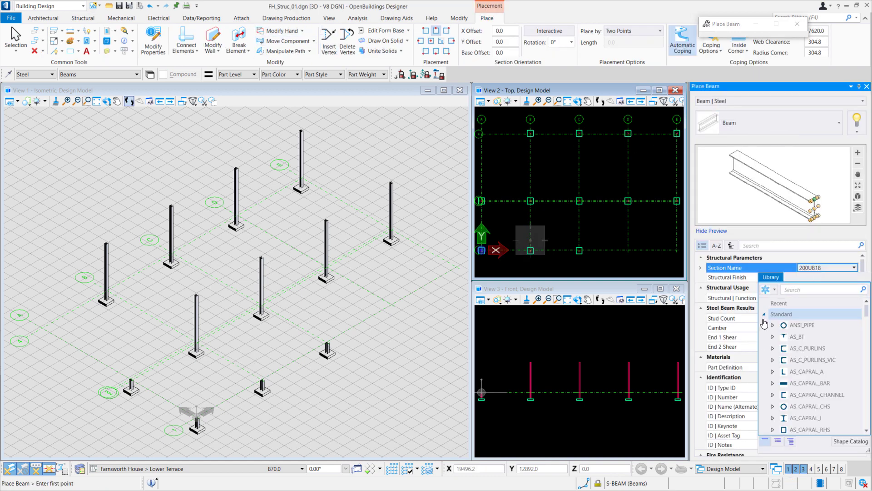
left_click(768, 289)
left_click(766, 376)
scroll(809, 363, "down", 3)
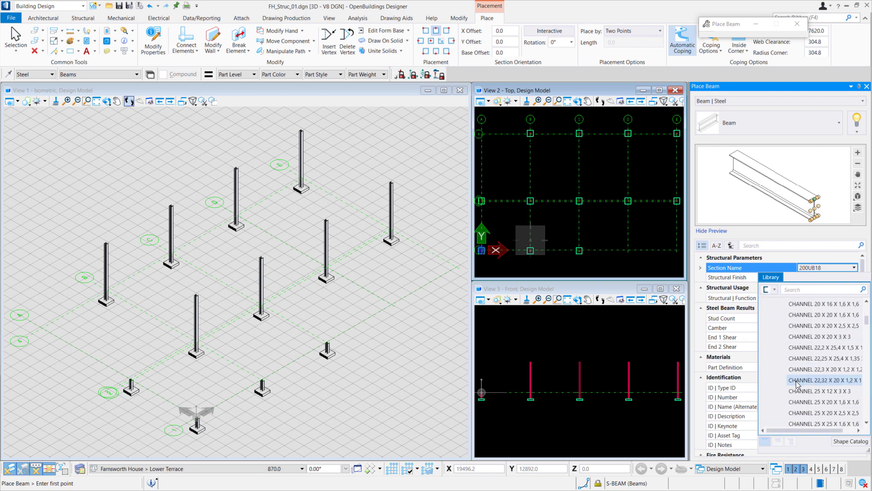
scroll(804, 394, "down", 10)
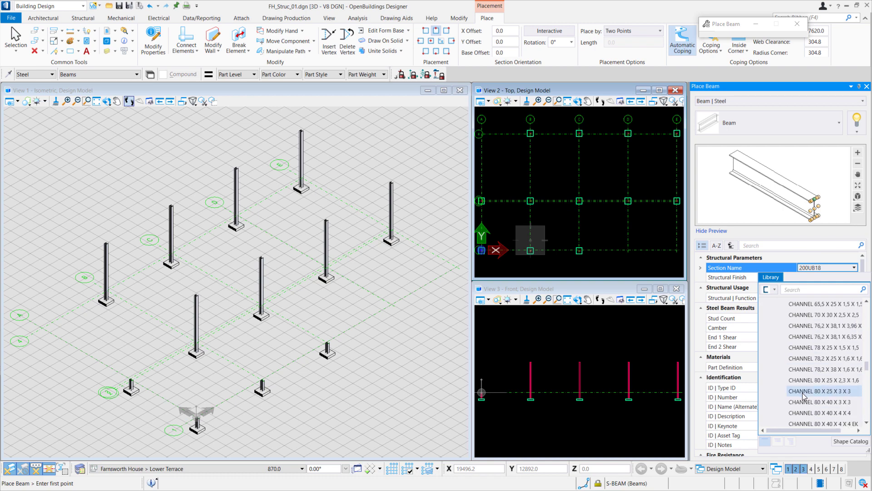
scroll(803, 395, "down", 10)
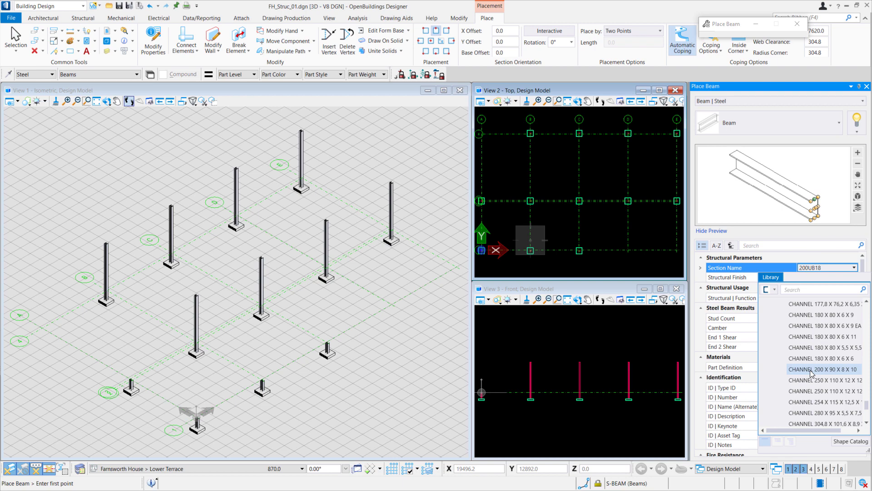
left_click(810, 369)
Set the beam's placement point to top right and X offset to -1707.5, and turn off automatic coping.
left_click_drag(726, 26, 646, 419)
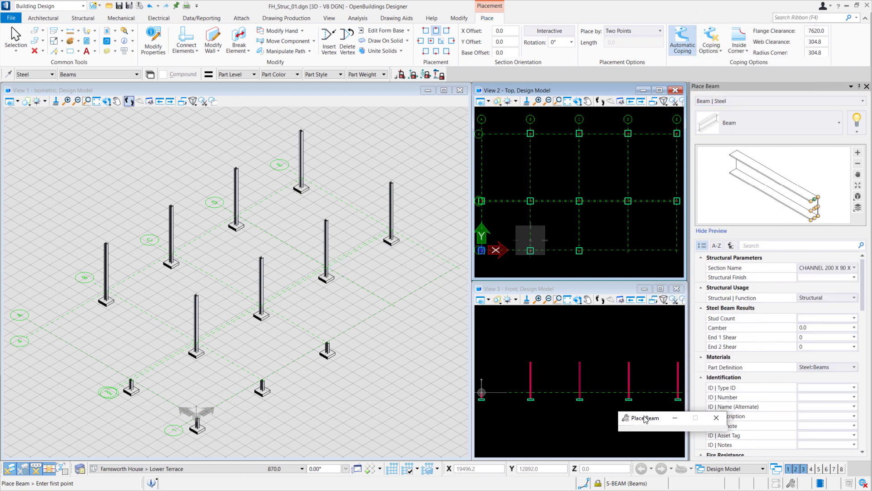
left_click(507, 31)
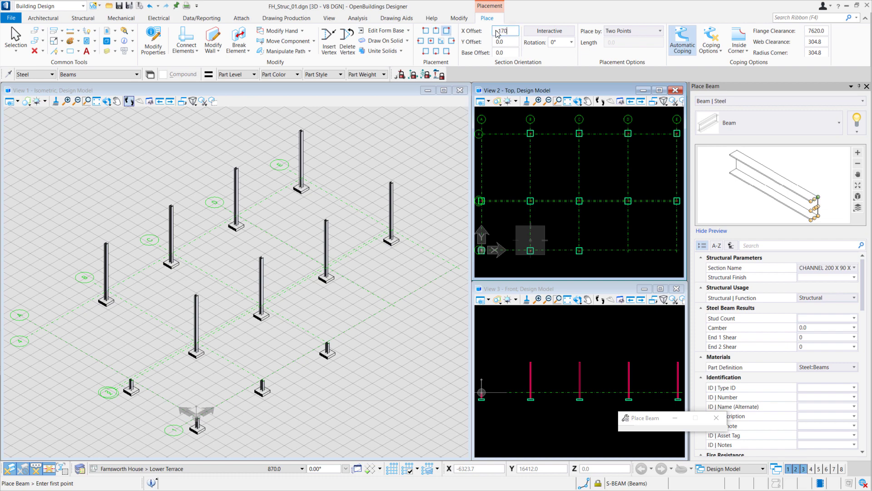
left_click(681, 40)
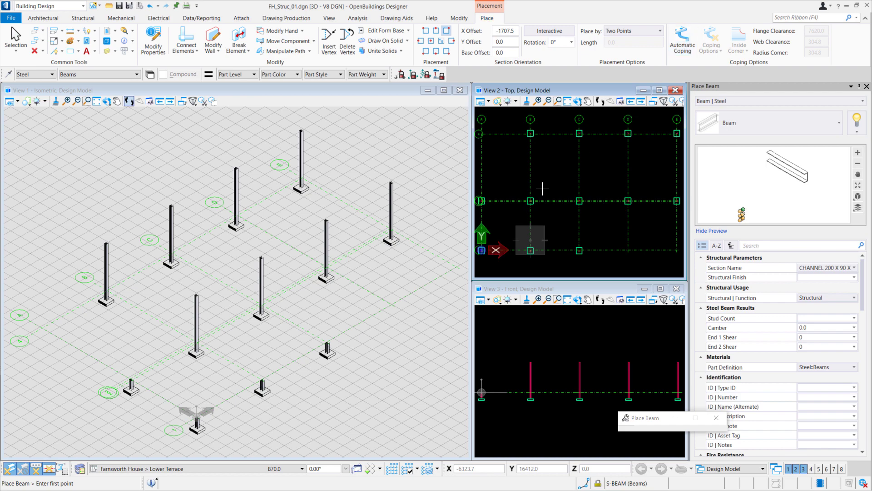
Change the default snap mode and place the channel beam along grid A from the middle-row column to the origin-row column.
scroll(548, 174, "up", 5)
scroll(549, 173, "up", 2)
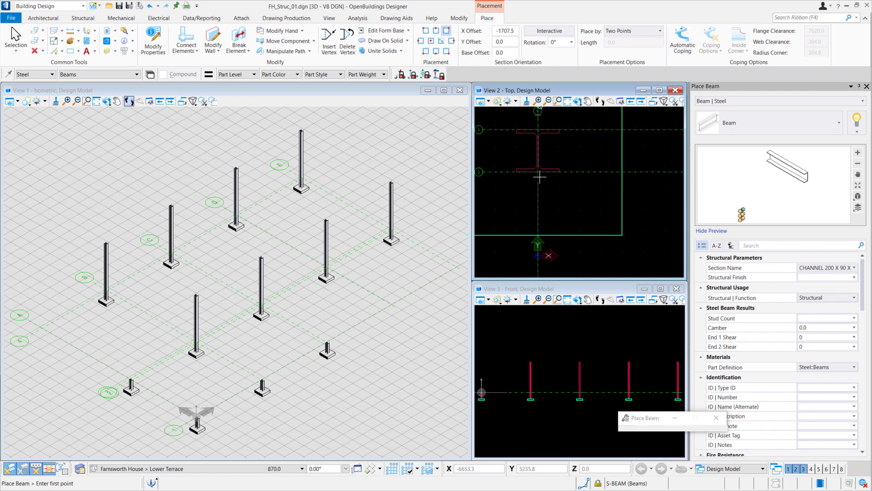
left_click(586, 486)
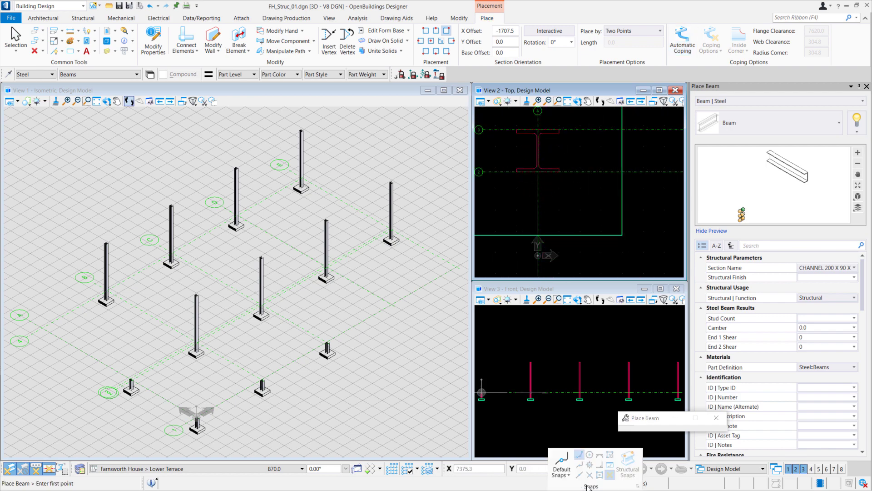
left_click(555, 475)
left_click(592, 431)
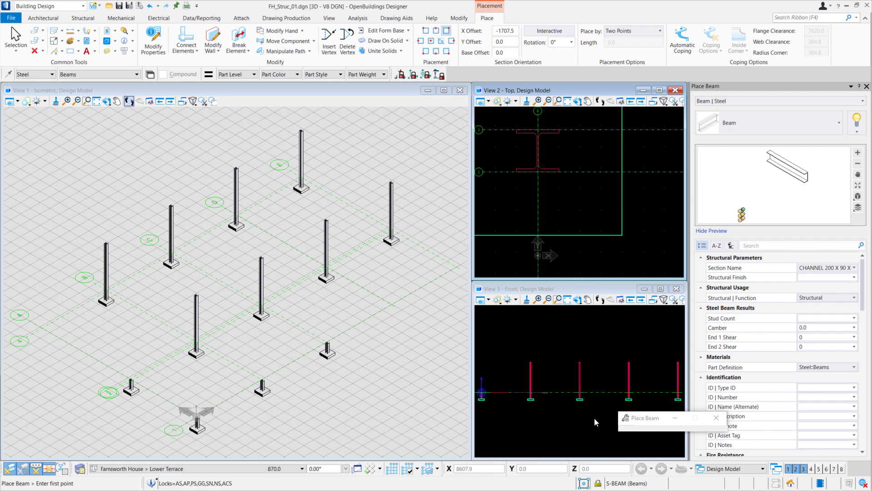
left_click(538, 150)
scroll(538, 230, "down", 1)
scroll(538, 230, "down", 3)
middle_click_drag(555, 203, 586, 156)
scroll(585, 156, "down", 2)
middle_click_drag(584, 234, 588, 156)
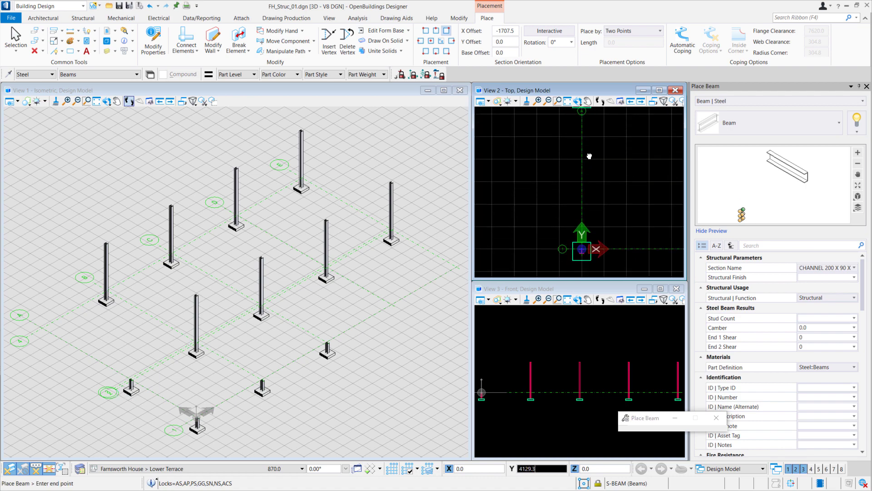
scroll(582, 250, "up", 5)
left_click(583, 238)
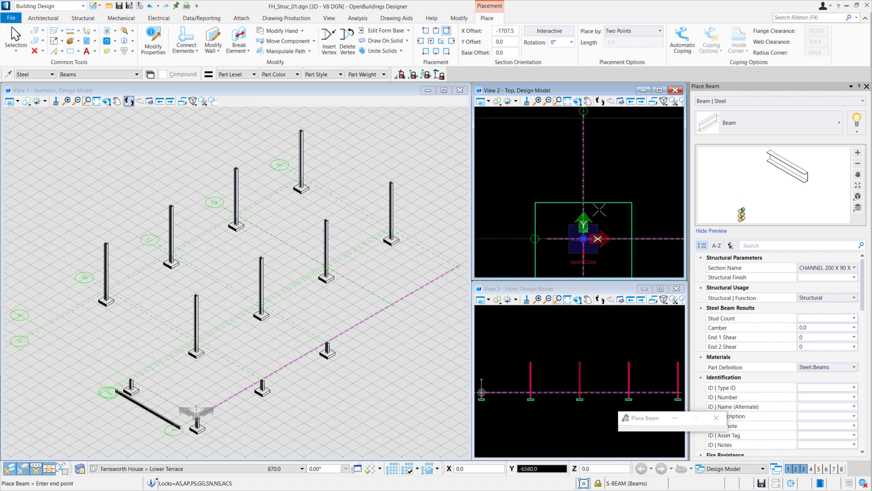
Place a channel beam beside grid C from the origin-row column to the middle-row column, keeping the X offset.
scroll(623, 162, "down", 1)
middle_click_drag(623, 164, 543, 206)
scroll(565, 197, "down", 2)
middle_click_drag(596, 173, 491, 180)
scroll(616, 149, "up", 6)
scroll(598, 164, "up", 2)
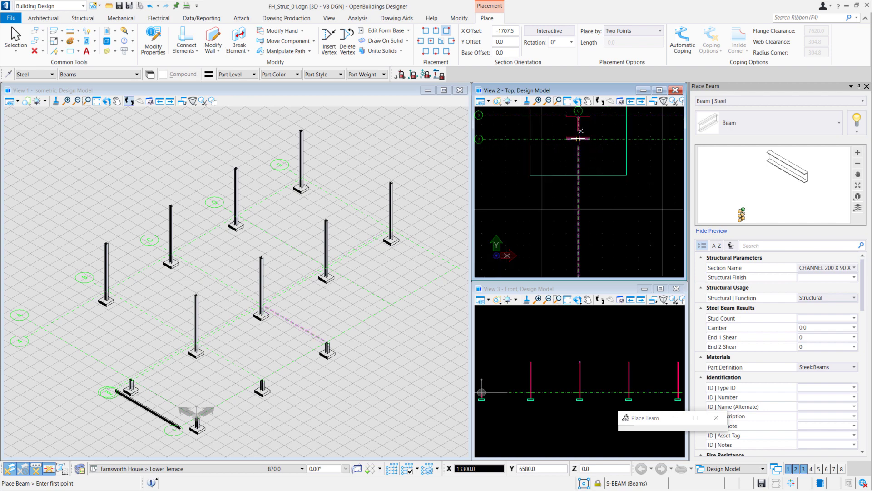
left_click(578, 138)
scroll(585, 199, "down", 5)
middle_click_drag(598, 218, 598, 121)
scroll(585, 246, "up", 5)
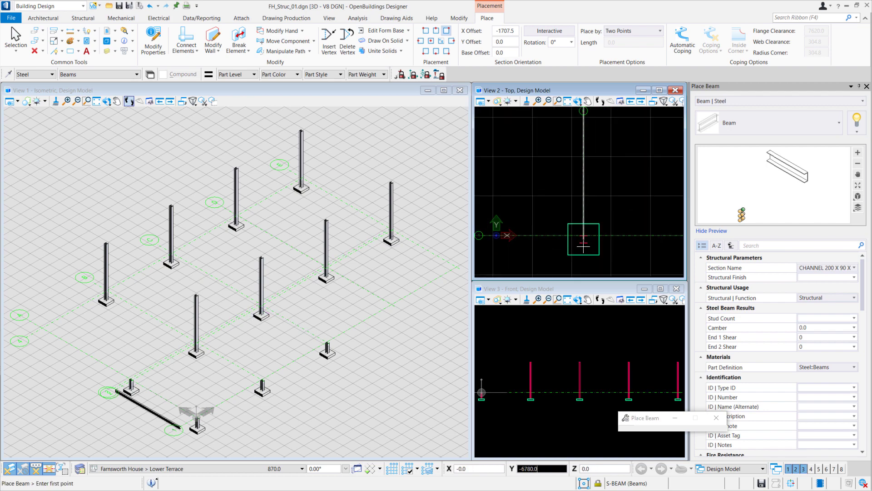
left_click(588, 203)
scroll(577, 184, "down", 8)
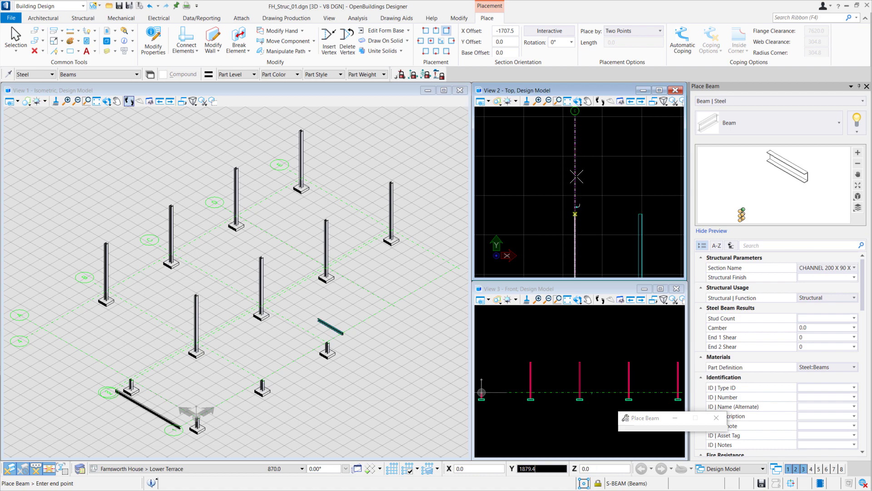
scroll(567, 191, "up", 7)
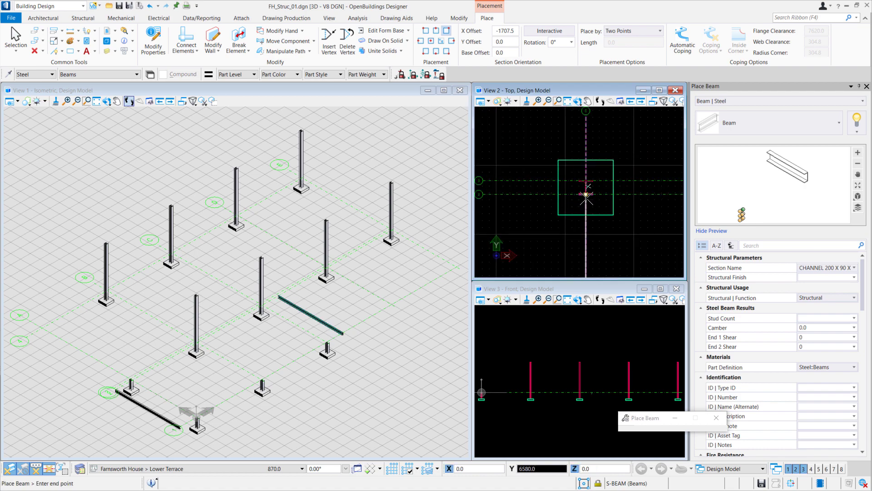
scroll(614, 190, "down", 6)
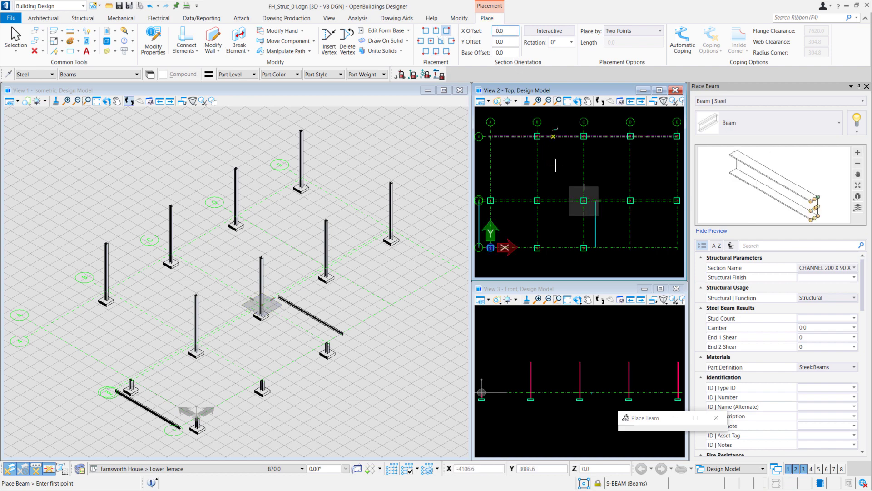
Set the X offset to 0.0 and place a channel beam along the origin row between the outer ends of the two side beams.
scroll(500, 221, "up", 5)
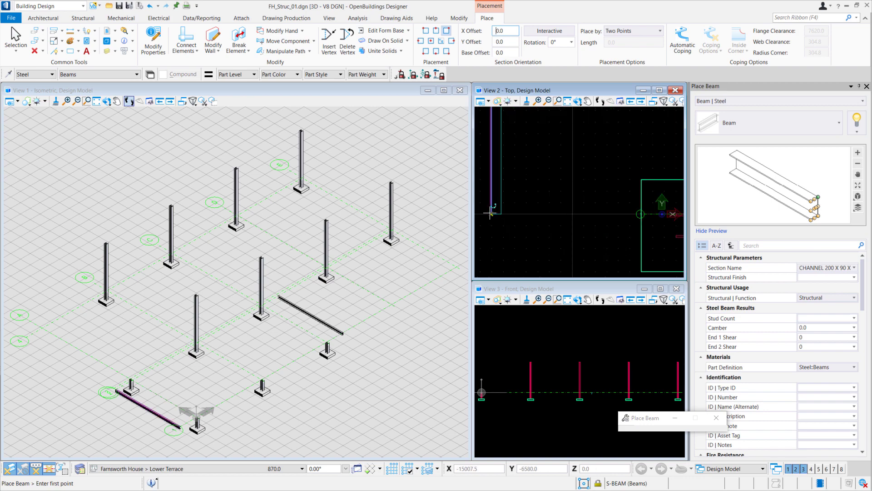
left_click(491, 213)
scroll(568, 202, "down", 3)
middle_click_drag(606, 186, 582, 203)
scroll(539, 187, "down", 4)
scroll(590, 204, "up", 5)
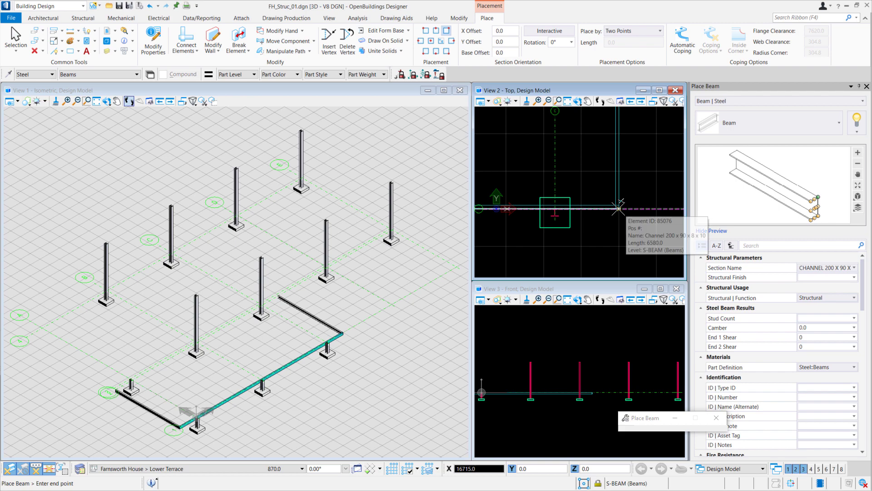
left_click(618, 208)
Close the terrace frame with a channel beam along the middle row from the grid C side beam to the grid A side beam.
scroll(618, 208, "down", 3)
scroll(606, 206, "up", 3)
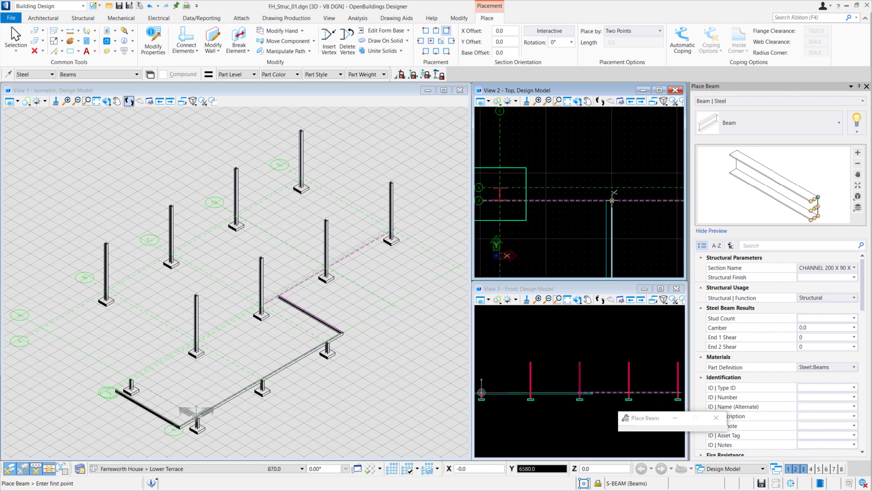
left_click(612, 200)
scroll(611, 195, "down", 3)
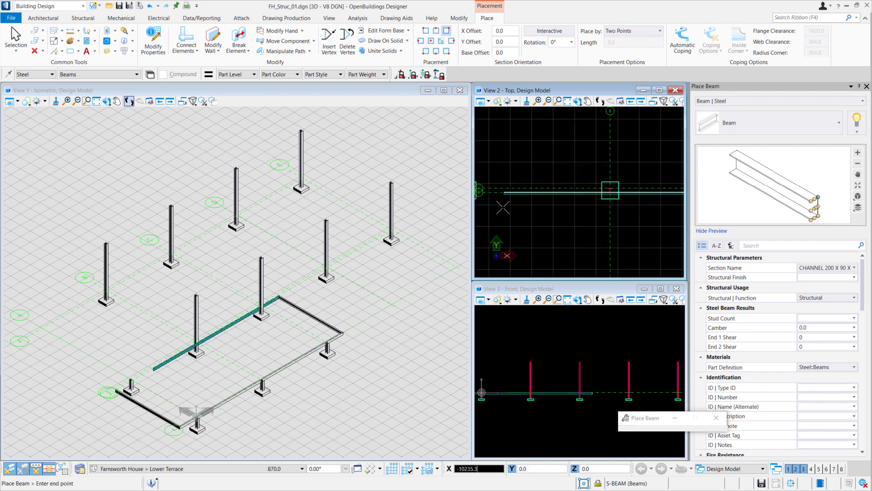
scroll(503, 208, "up", 3)
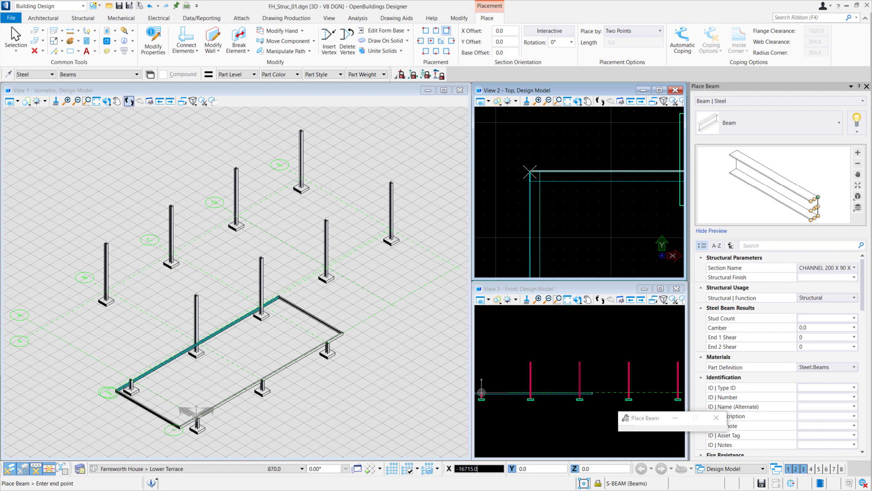
left_click(529, 171)
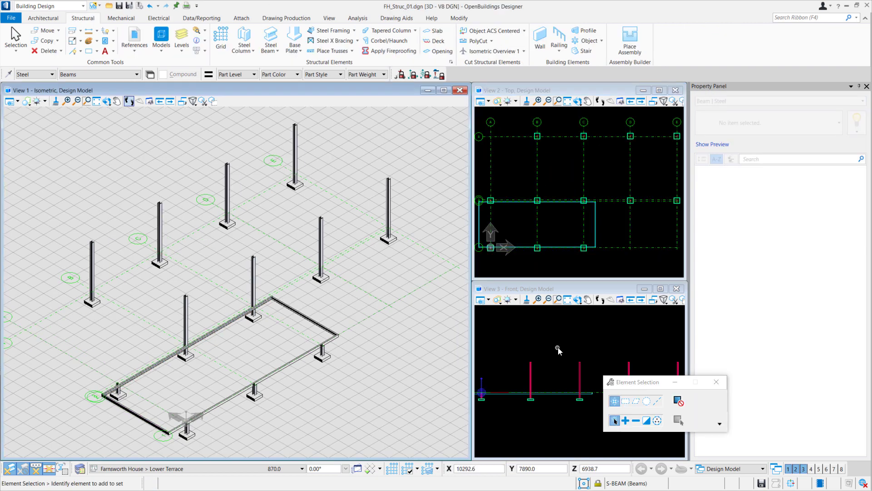
Start another steel beam and choose the 180UB22 section by searching the section library for 180UB.
left_click(269, 38)
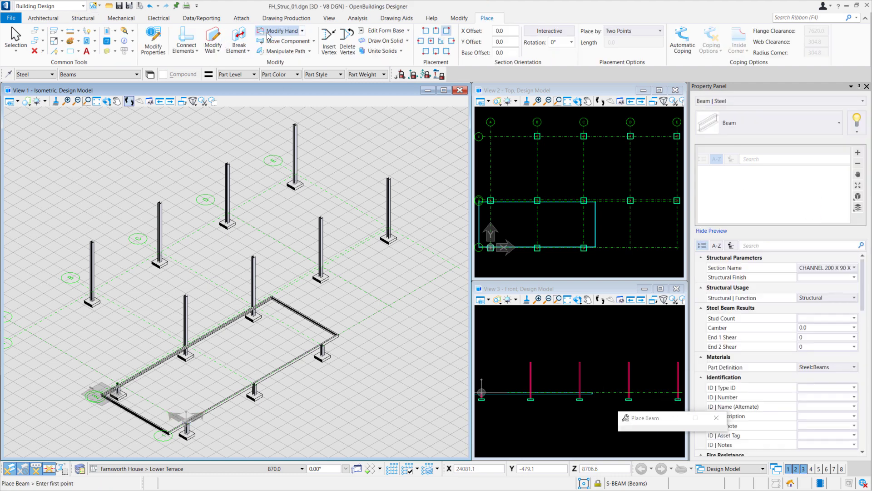
left_click(854, 267)
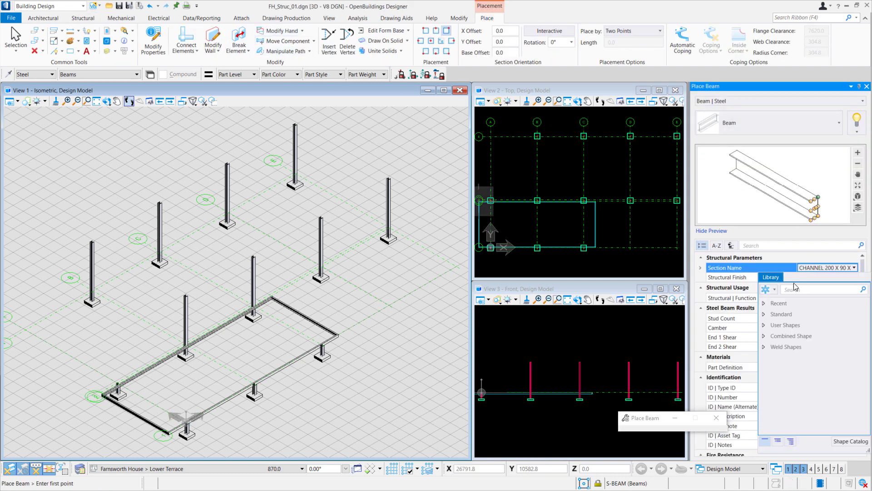
left_click(766, 363)
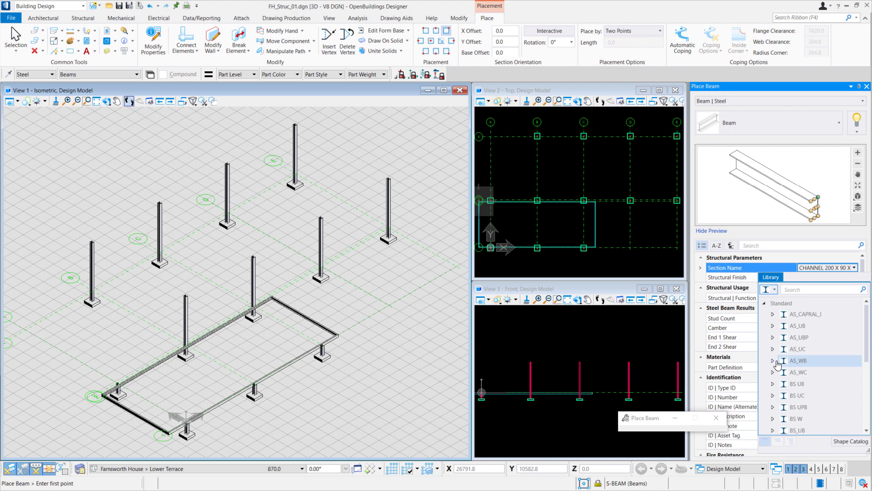
scroll(809, 381, "down", 3)
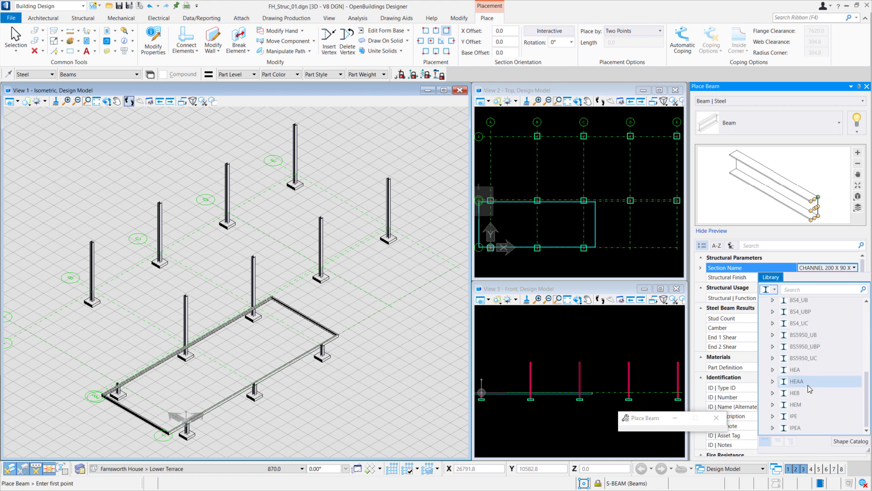
left_click(806, 289)
type("180UB")
left_click(800, 347)
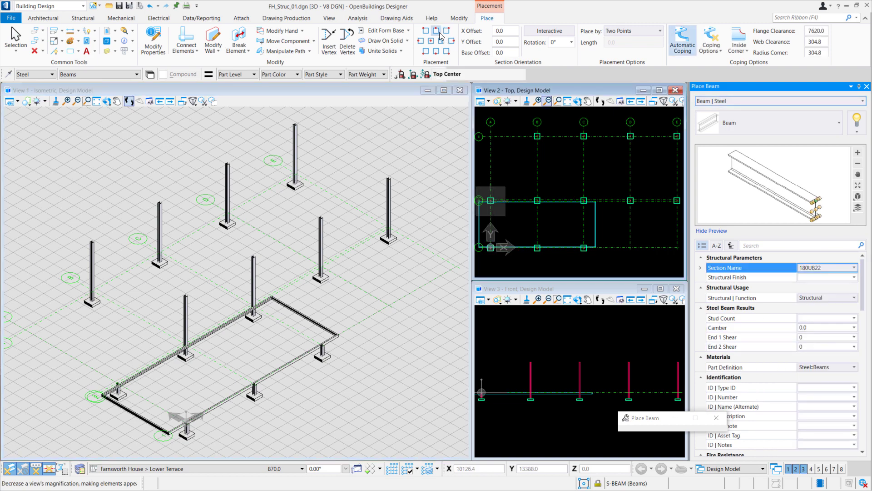
Set the beam's placement point to top center, its coping clearances and corner radius to 0.0, and its base offset to -21.0.
left_click(712, 47)
left_click(739, 47)
left_click(750, 72)
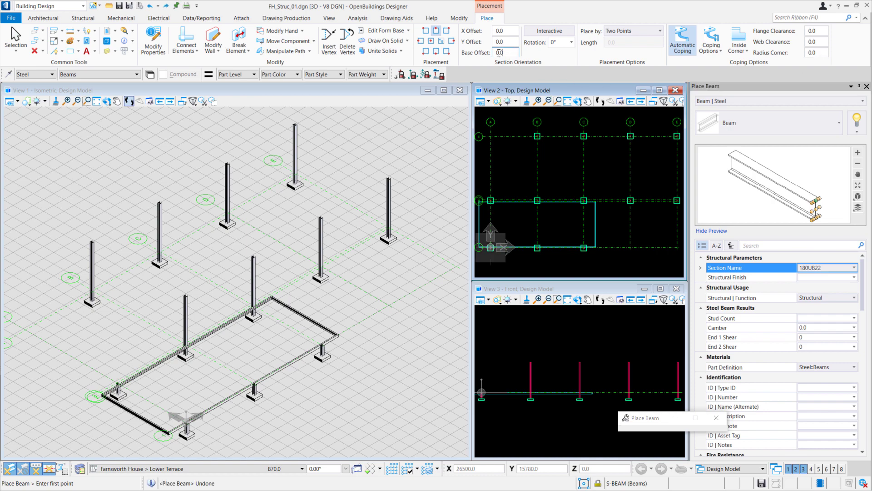
key("Return")
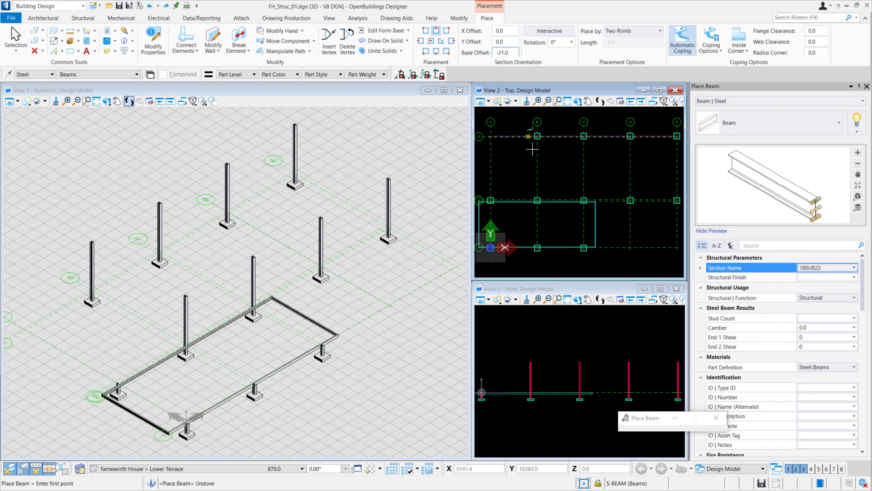
Place the 180UB22 beam along grid A between the middle-row and origin-row channels and end beam placement.
middle_click_drag(518, 219, 547, 214)
scroll(523, 196, "up", 6)
scroll(539, 189, "down", 3)
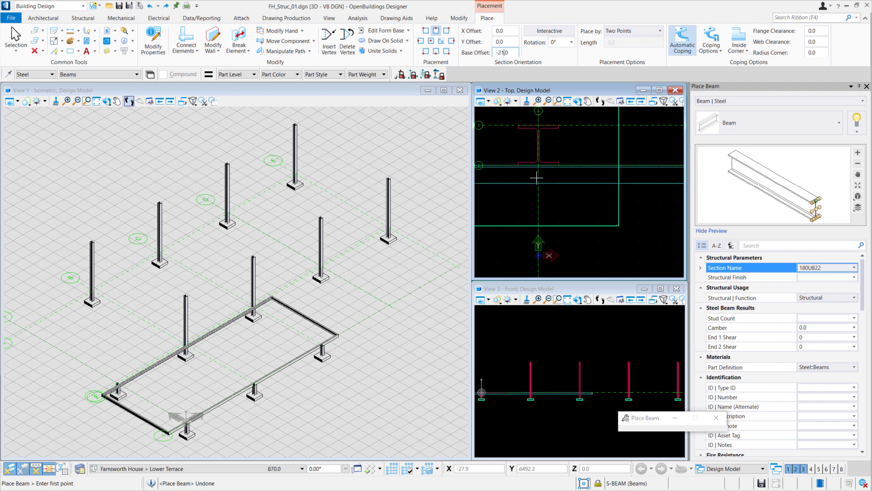
left_click(538, 187)
middle_click_drag(538, 236, 554, 212)
scroll(539, 189, "down", 3)
scroll(543, 243, "up", 5)
scroll(549, 224, "up", 4)
left_click(555, 208)
right_click(599, 169)
scroll(599, 170, "down", 7)
middle_click_drag(631, 145, 527, 240)
middle_click(562, 218)
middle_click(563, 218)
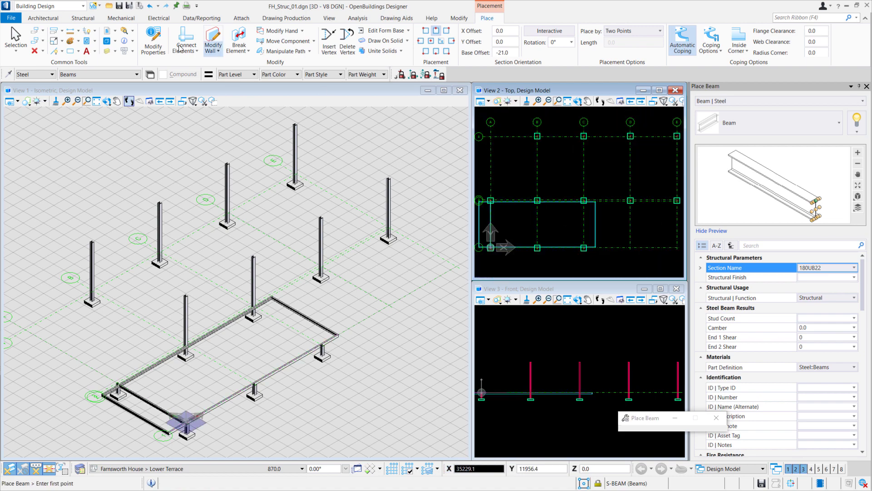
left_click(18, 33)
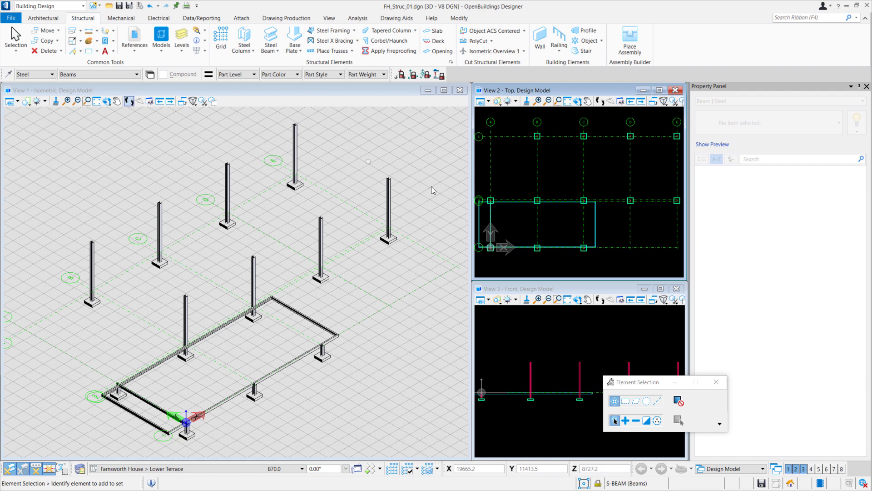
Make 8 copies of the grid A 180UB22 beam along the X axis at 1662.5 spacing and clear the selection.
scroll(566, 237, "up", 5)
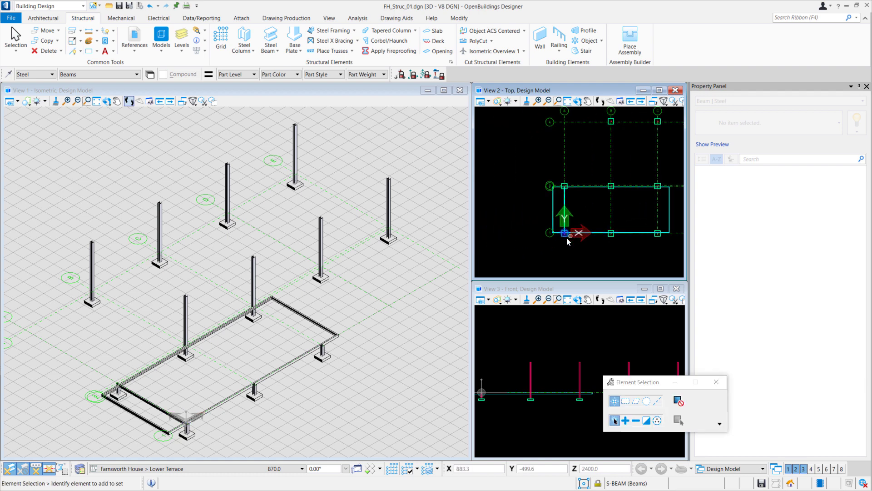
left_click(573, 204)
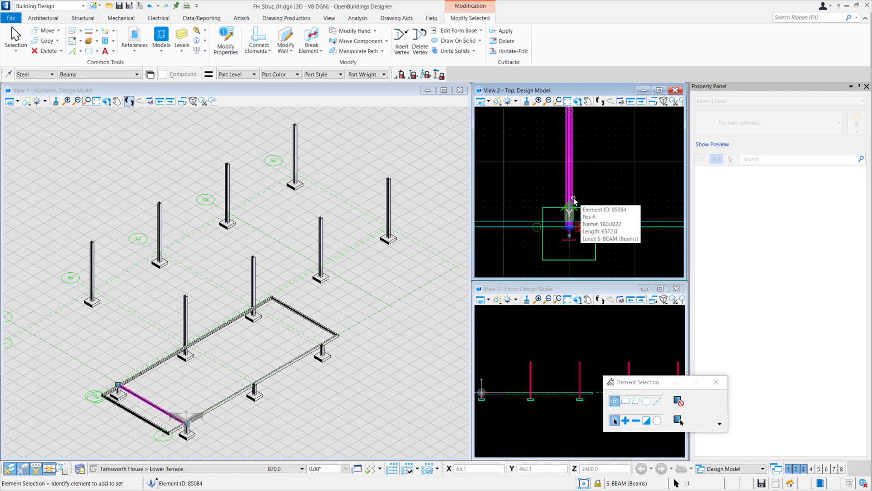
left_click(57, 41)
left_click(61, 52)
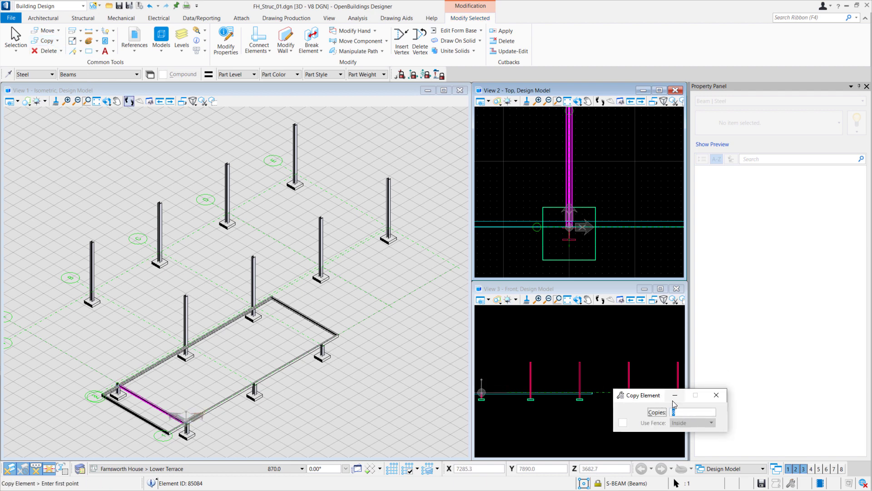
scroll(578, 246, "up", 3)
left_click(551, 240)
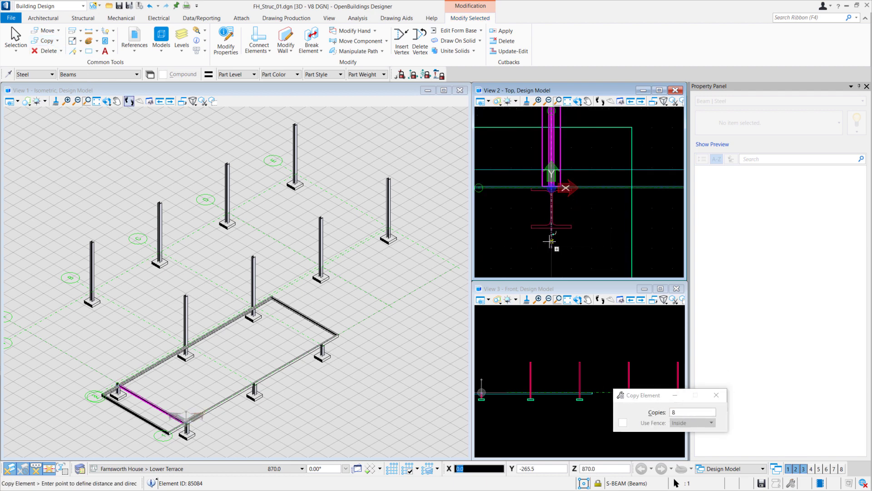
type("1662.5")
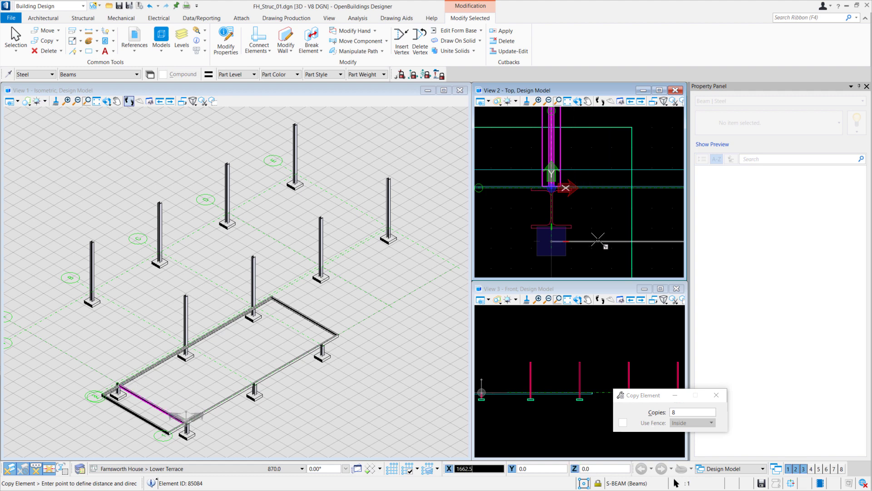
key("Return")
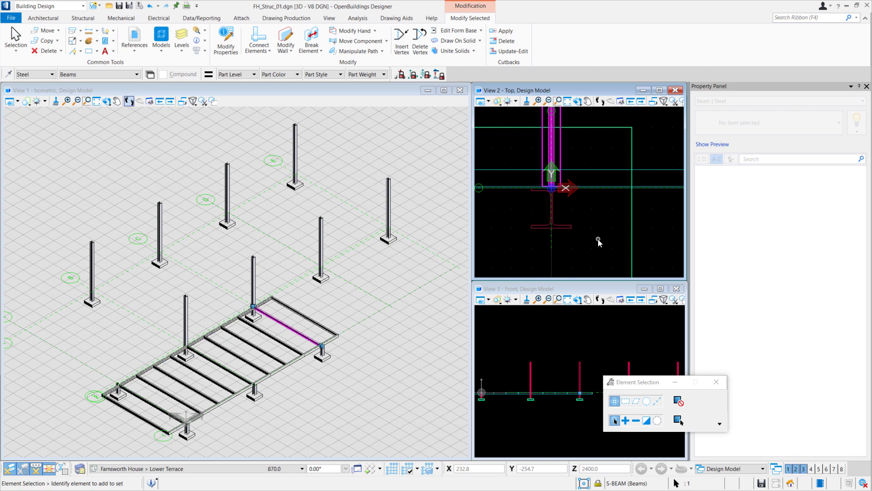
left_click(599, 239)
scroll(600, 237, "down", 3)
middle_click(600, 237)
middle_click(601, 237)
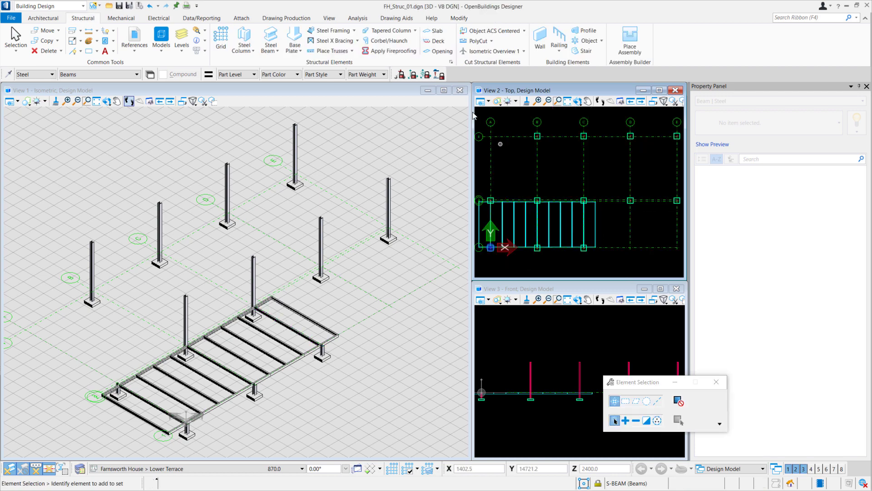
Start a slab with the Concrete Slab type and set its thickness to 20.0.
left_click(438, 32)
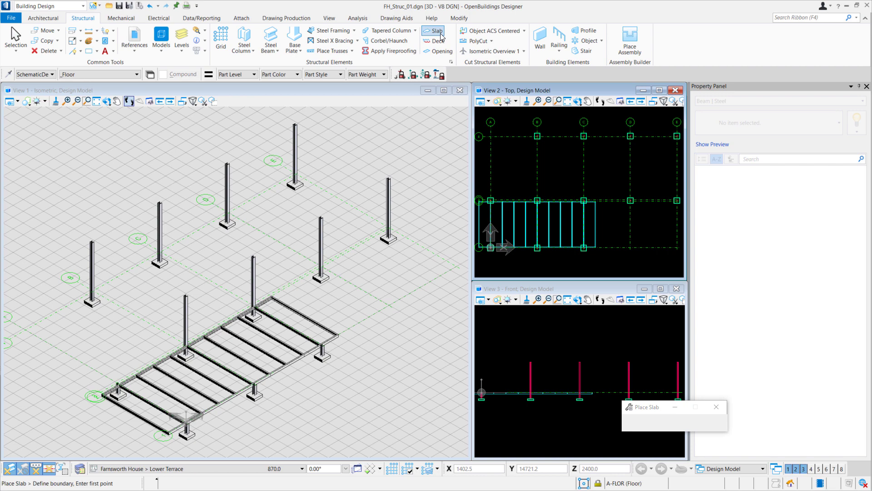
left_click(768, 123)
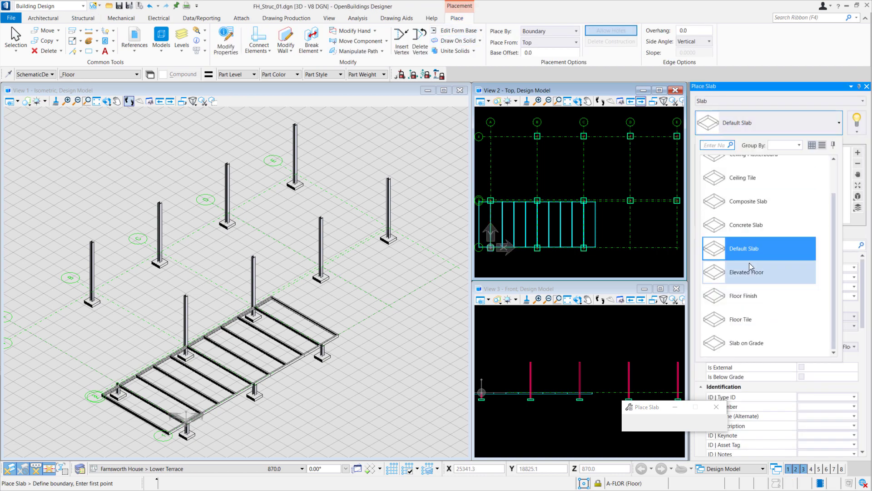
left_click(756, 233)
left_click(833, 277)
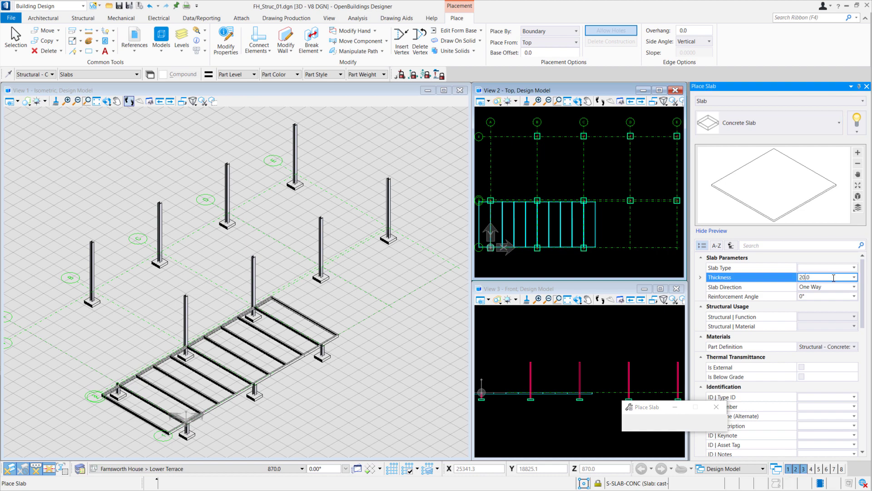
Set the slab's overhang to 20.0, place it from the bottom, and set its base offset to -190.0.
left_click(681, 30)
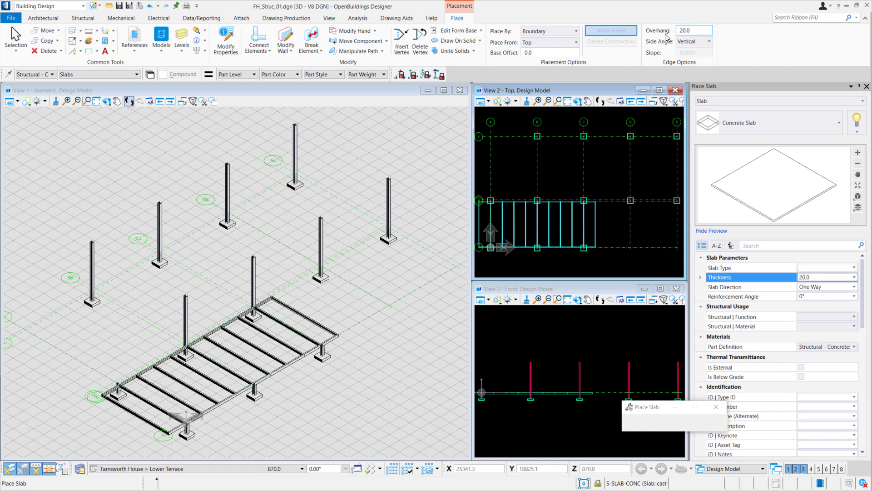
left_click(562, 44)
left_click(559, 58)
left_click(524, 53)
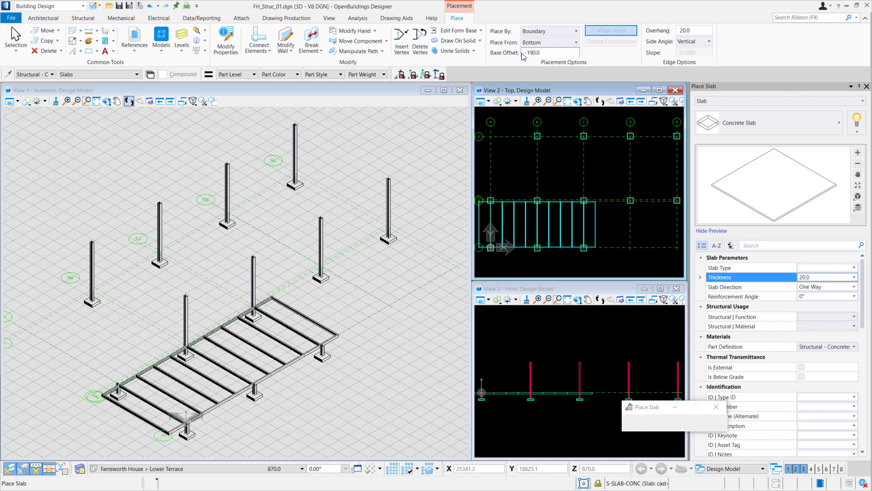
Outline a concrete slab between the grid A cross beam and the adjacent cross beam, from the front channel to the middle-row channel.
scroll(584, 243, "up", 5)
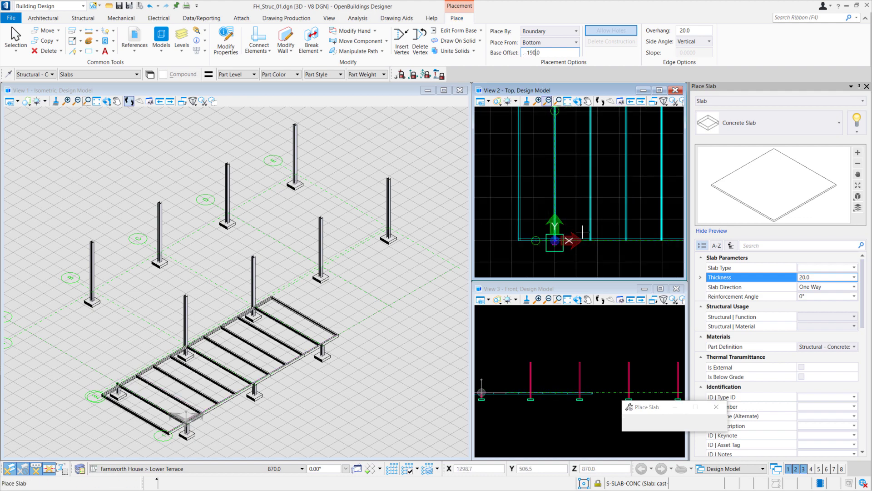
left_click(606, 229)
scroll(556, 223, "down", 2)
middle_click_drag(566, 214, 644, 216)
scroll(572, 223, "up", 2)
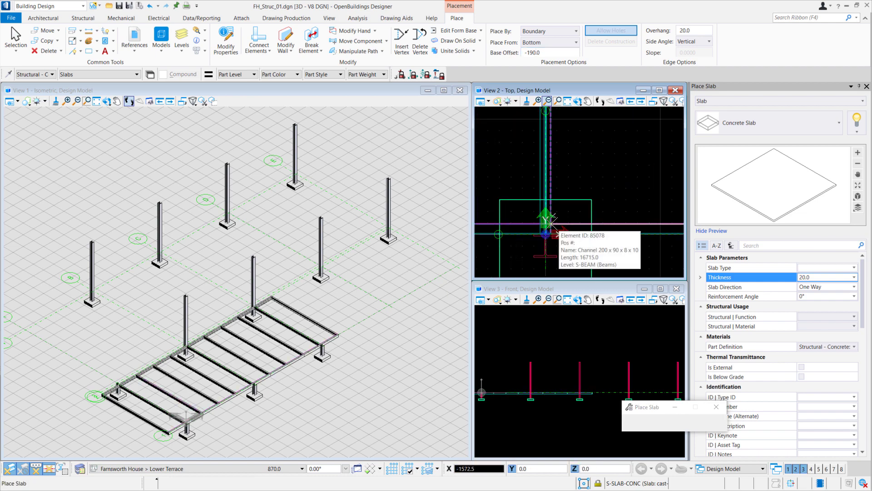
left_click(551, 223)
scroll(558, 197, "down", 3)
middle_click_drag(559, 134, 554, 197)
scroll(553, 196, "up", 5)
left_click(536, 175)
scroll(638, 213, "down", 2)
middle_click_drag(638, 214, 524, 215)
left_click(644, 194)
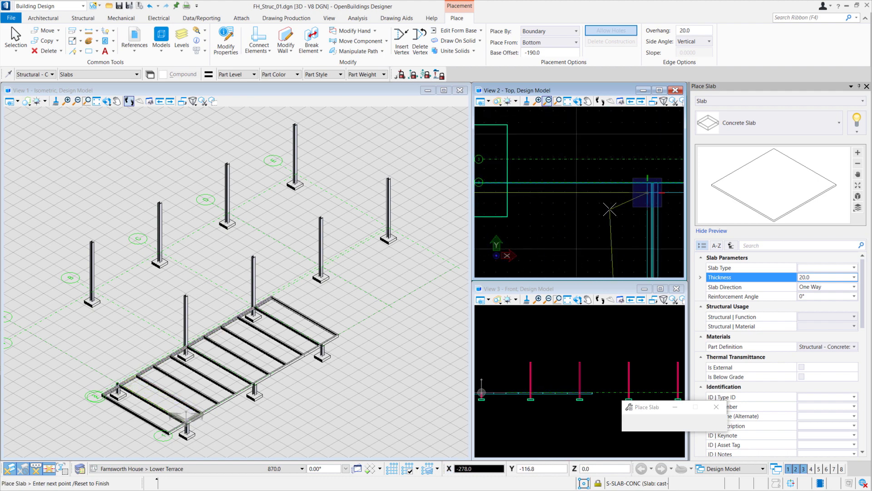
Apply the Illustration: Ignore Lighting display style to the isometric view to show the placed slab shaded.
scroll(200, 385, "up", 5)
middle_click_drag(160, 420, 251, 370)
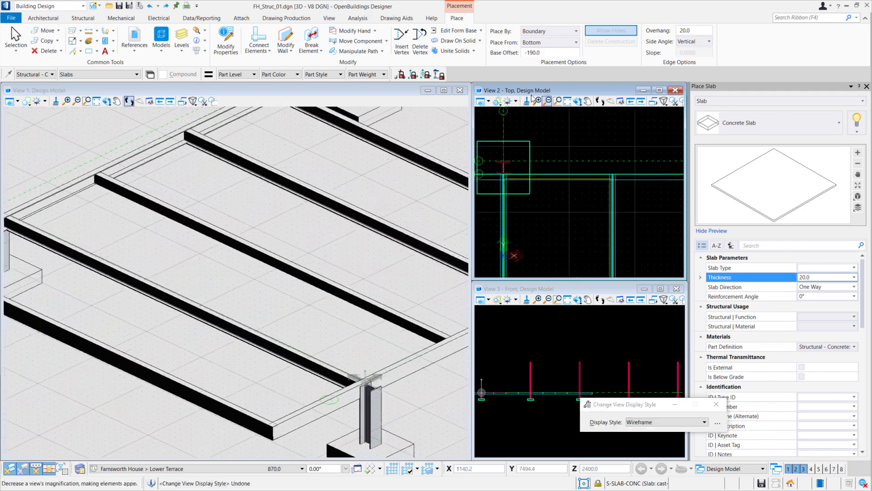
left_click(180, 189)
key("space")
left_click(222, 212)
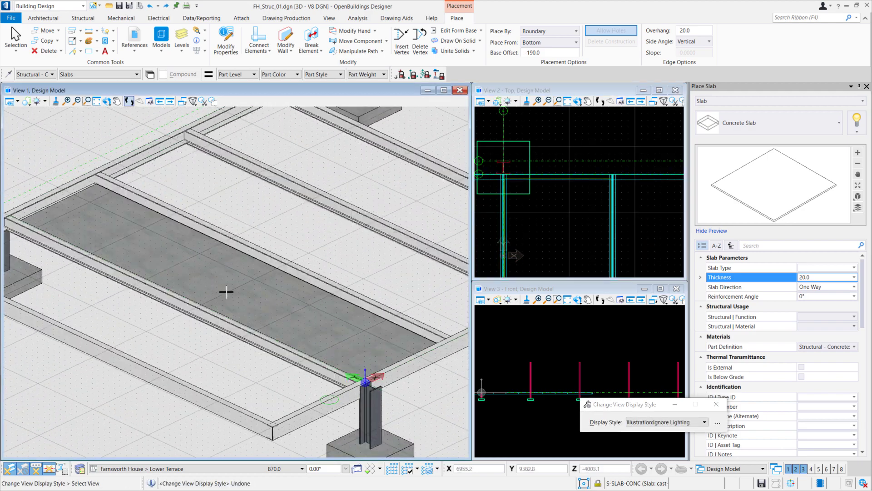
middle_click(266, 279)
scroll(266, 278, "down", 8)
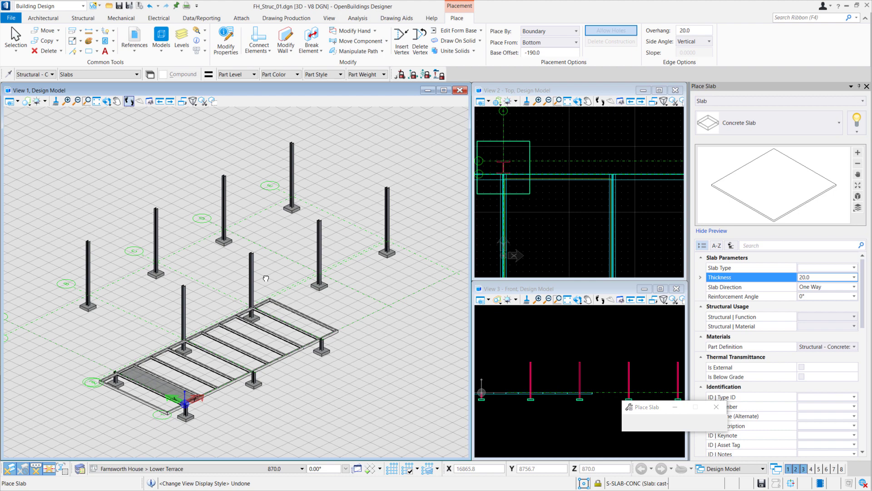
Mirror a copy of the concrete slab about the grid A line, using the Vertical mirror direction, into the end bay.
left_click(580, 93)
key("Escape")
middle_click_drag(547, 241, 565, 181)
middle_click_drag(562, 250, 567, 231)
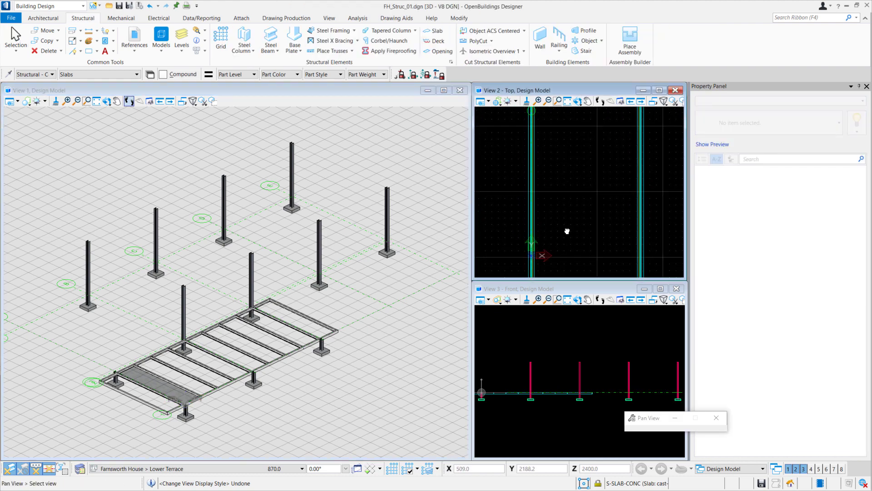
scroll(567, 231, "up", 5)
key("Escape")
left_click(540, 199)
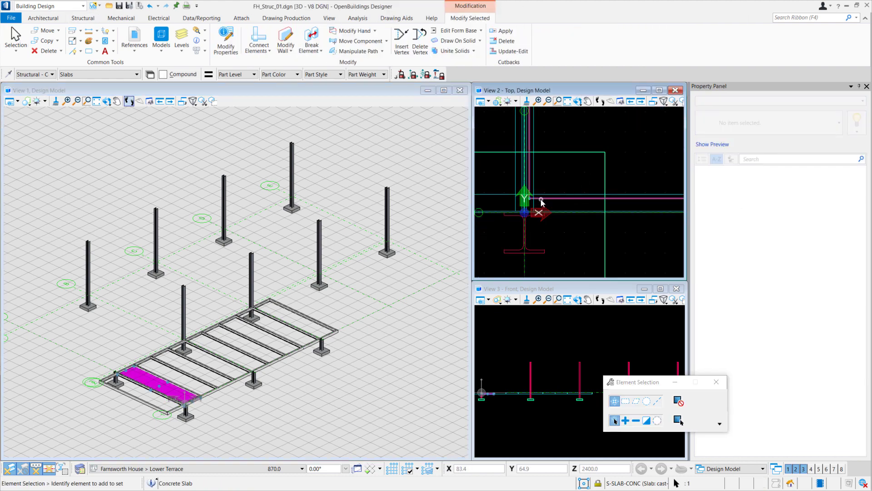
left_click(81, 31)
left_click(96, 67)
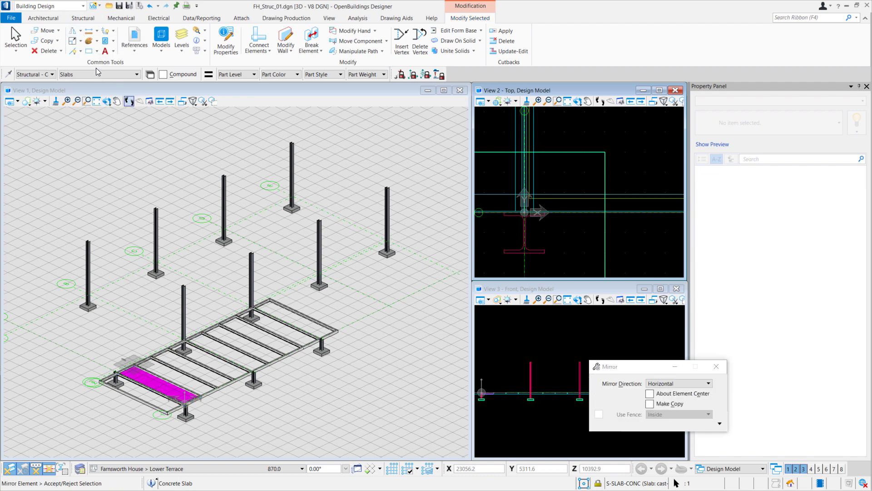
left_click(667, 385)
left_click(656, 398)
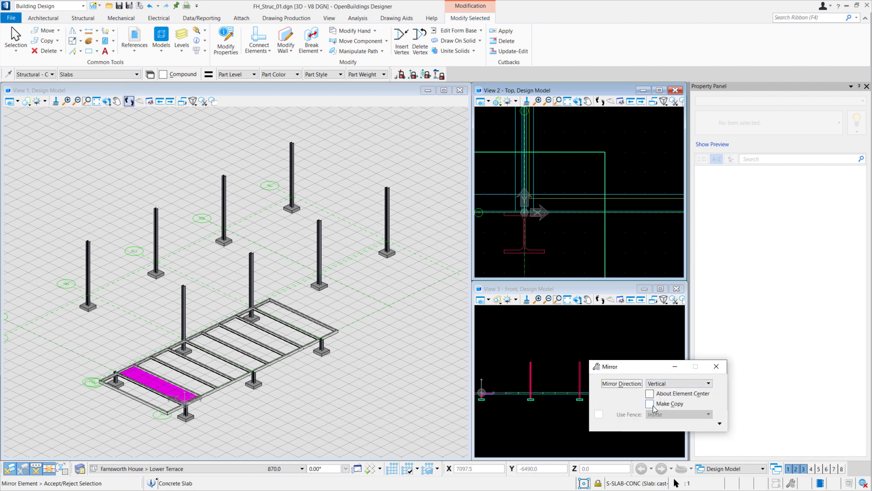
left_click(525, 263)
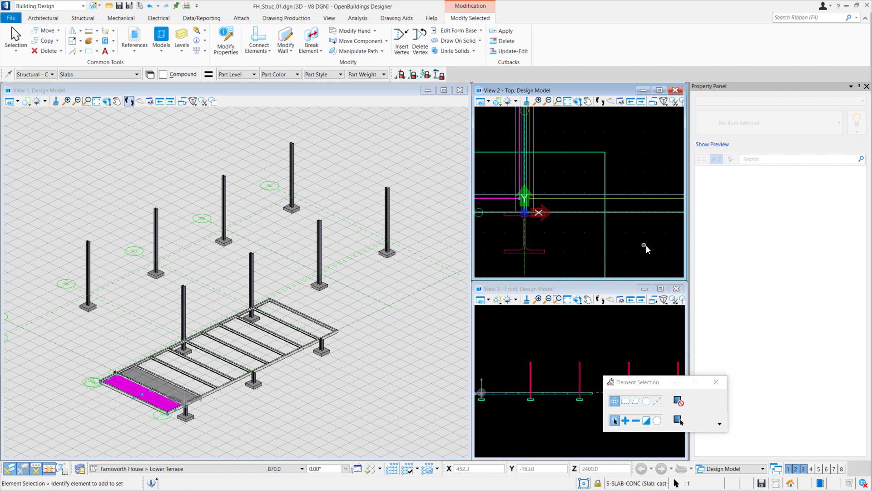
Make 8 copies of the original concrete slab along the X axis at 1662.5 spacing and clear the selection.
left_click(566, 196)
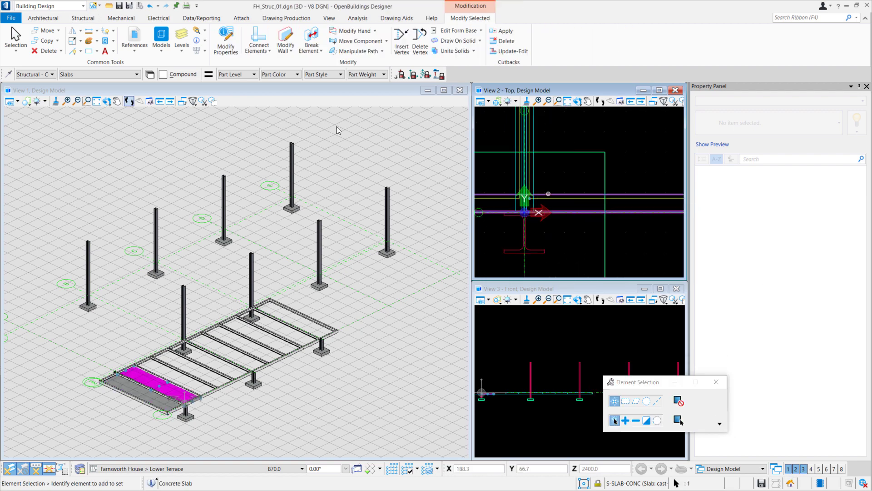
left_click(47, 41)
left_click(524, 259)
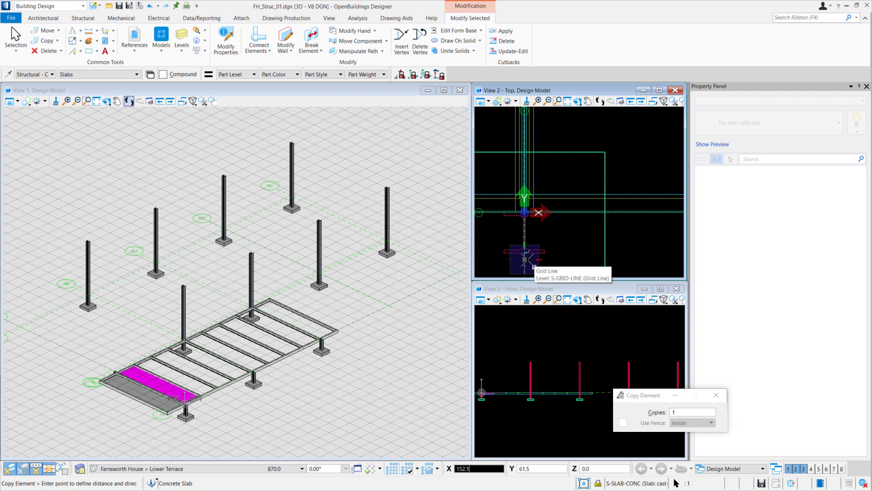
scroll(616, 249, "down", 4)
middle_click_drag(632, 238, 484, 222)
scroll(545, 223, "up", 2)
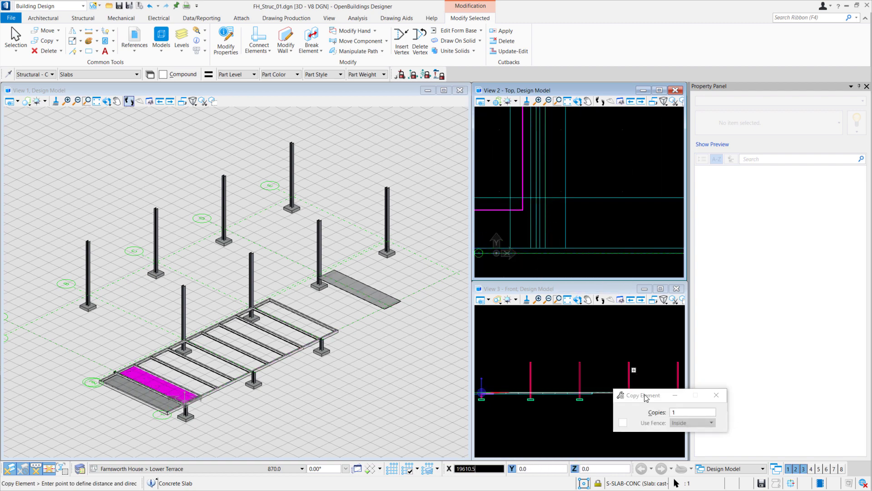
double_click(673, 412)
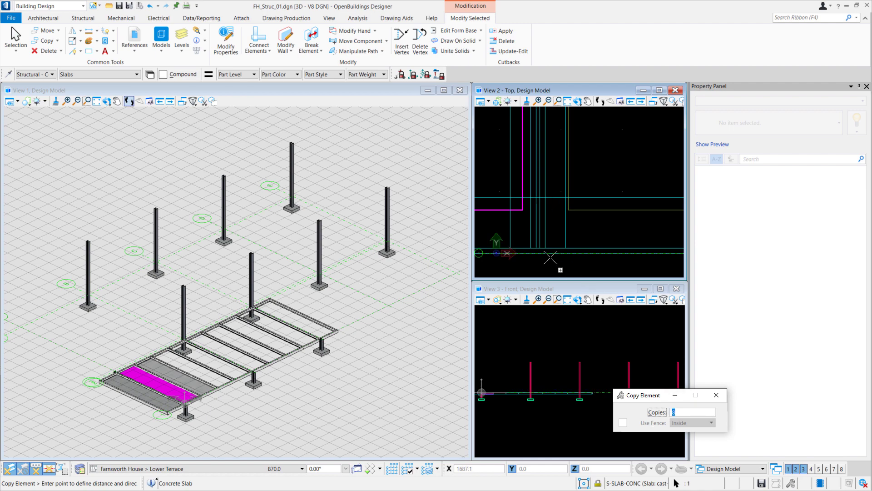
left_click(538, 251)
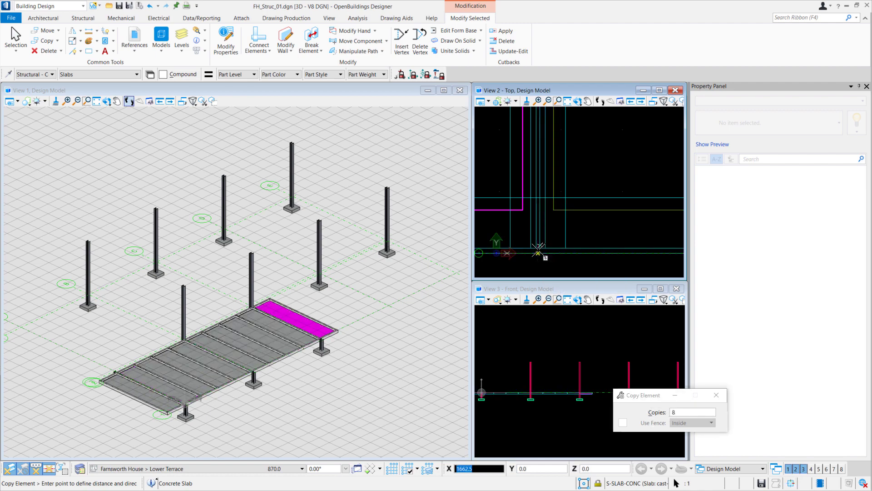
key("Escape")
left_click(360, 353)
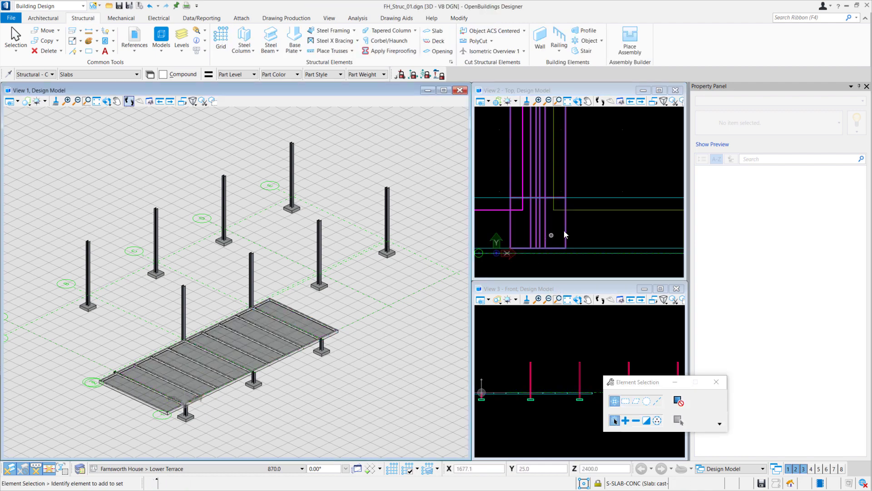
Start a new slab for the terrace floor with the Default Slab type.
left_click(568, 101)
right_click(570, 127)
left_click_drag(633, 386, 737, 390)
middle_click(539, 357)
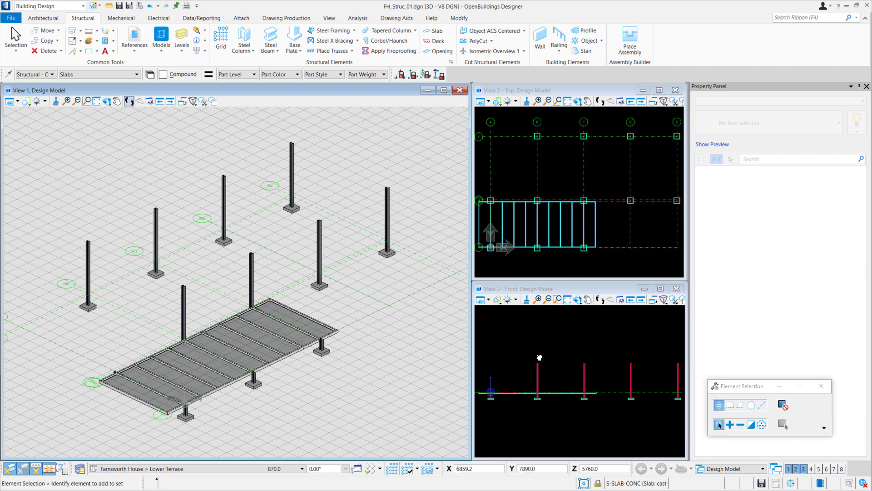
middle_click_drag(380, 357, 380, 355)
left_click(433, 33)
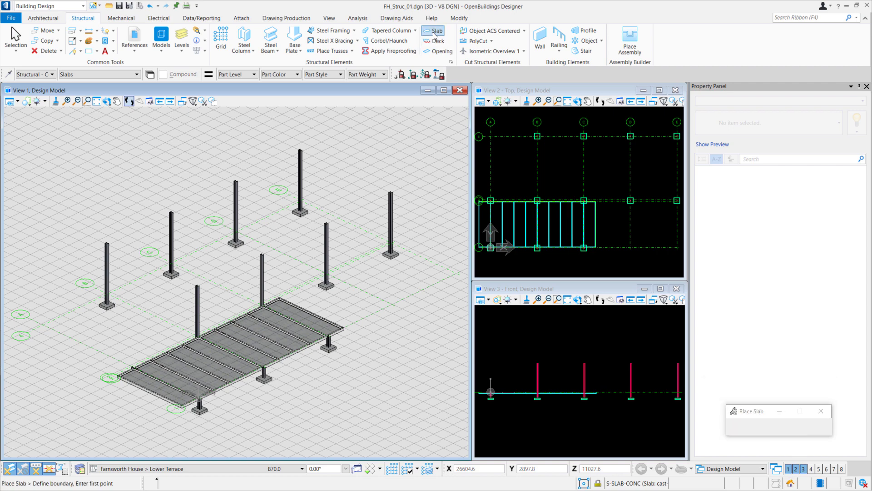
left_click(731, 123)
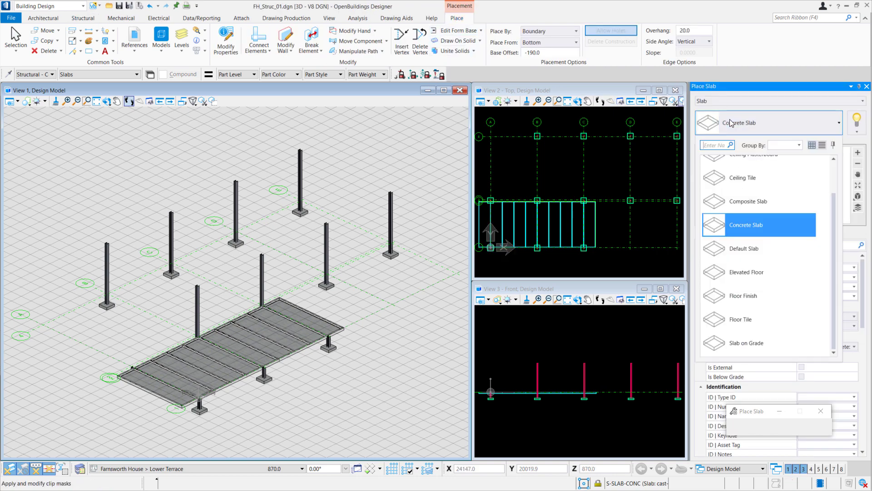
left_click(756, 245)
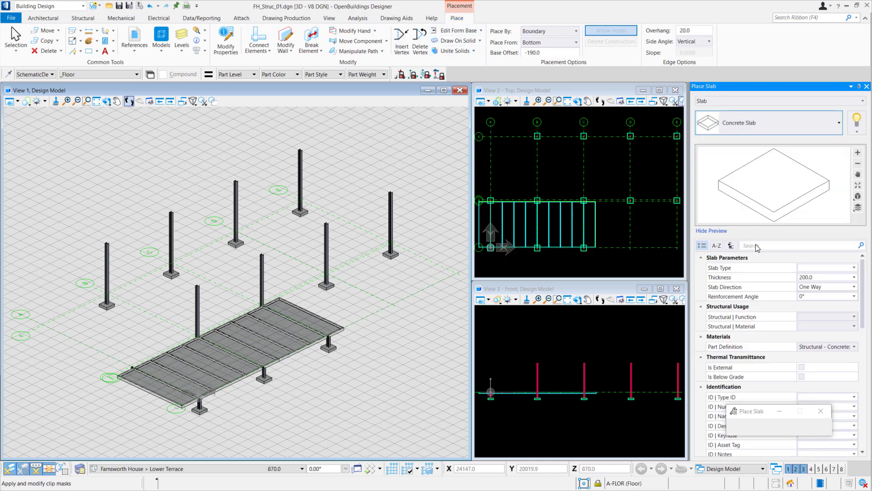
Set the new slab's thickness to 21.0 and its slab type to Floor.
left_click(815, 277)
left_click(813, 277)
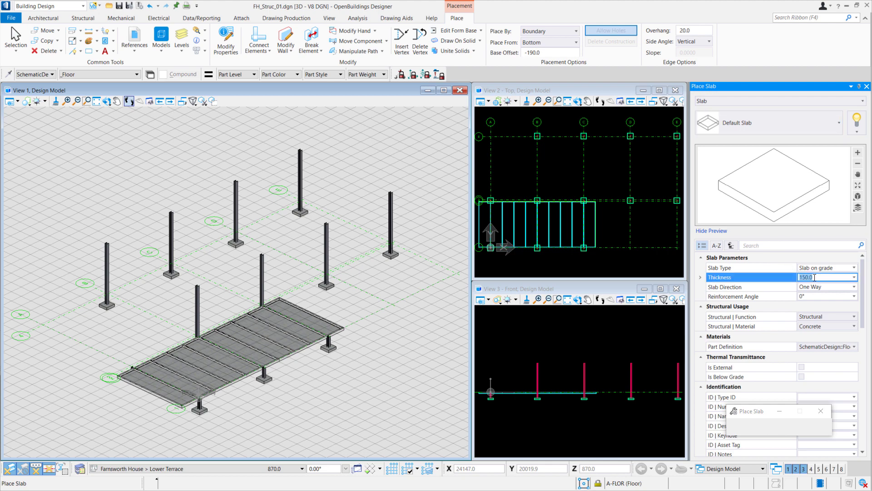
left_click(823, 269)
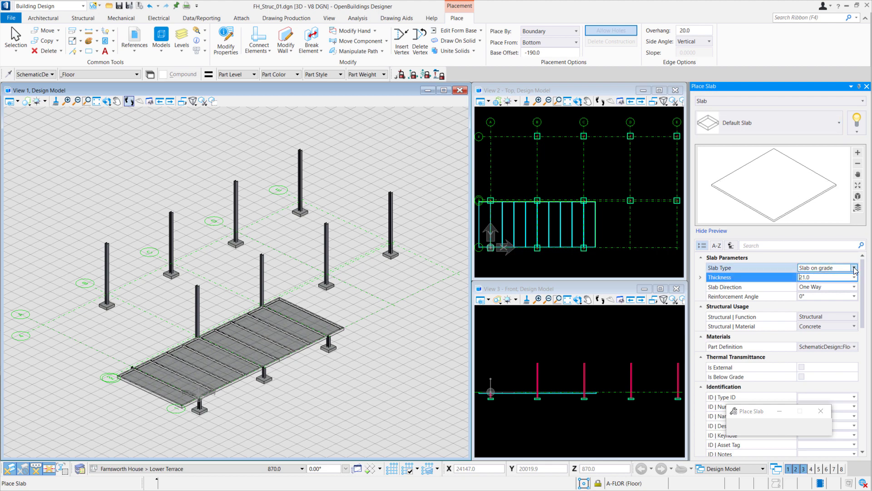
left_click(854, 268)
left_click(845, 286)
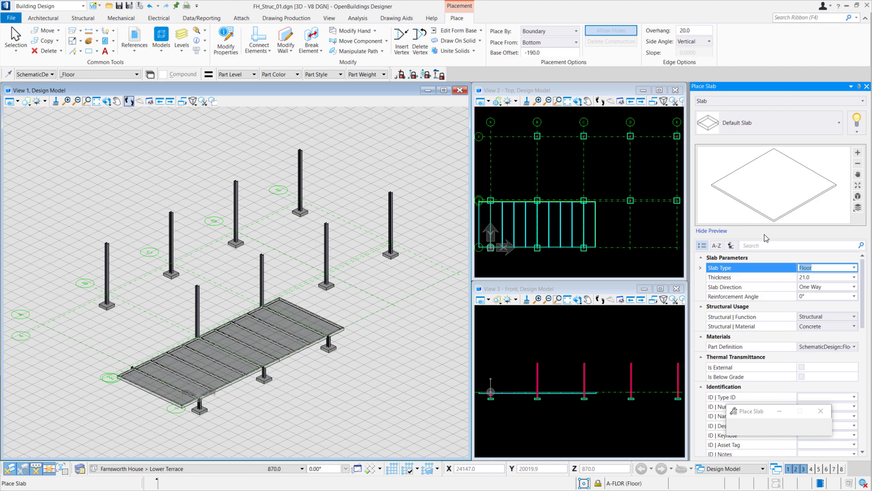
Set the slab to be placed from the top with a base offset of 0.0 and an overhang of 0.0.
left_click(526, 54)
left_click(540, 42)
left_click(540, 50)
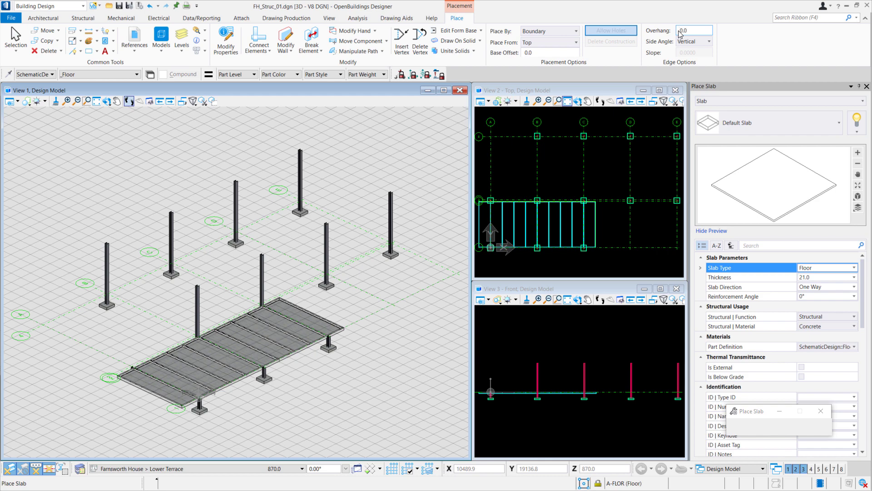
Start the floor slab boundary at the two corners of the lower terrace's channel frame at the end near grid A.
scroll(493, 239, "up", 5)
scroll(496, 169, "up", 1)
left_click(486, 150)
scroll(498, 209, "down", 3)
middle_click_drag(503, 218, 520, 163)
scroll(523, 153, "down", 3)
scroll(519, 193, "up", 3)
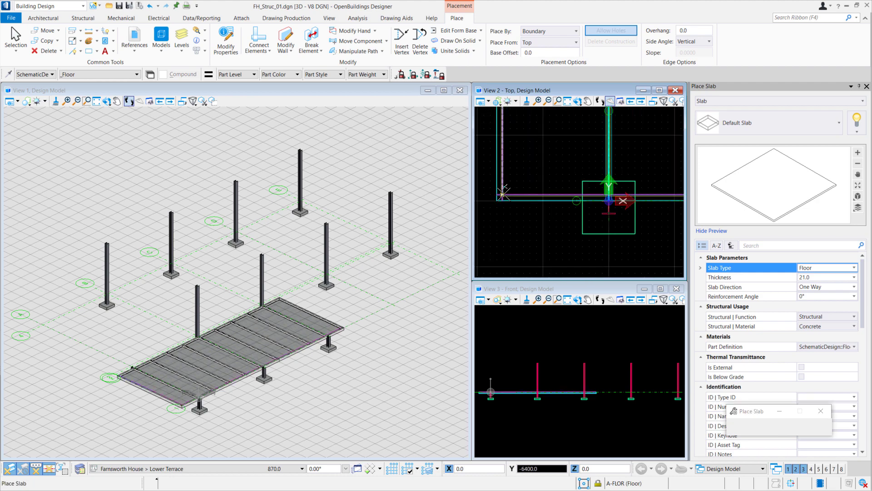
left_click(503, 194)
Complete the floor slab boundary through the two corners at the opposite end of the channel frame, and end slab placement.
scroll(344, 334, "up", 4)
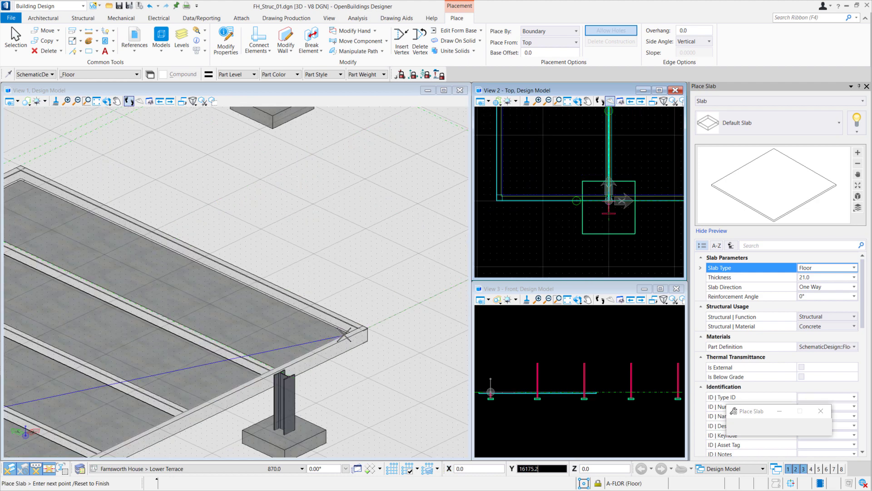
scroll(356, 328, "up", 2)
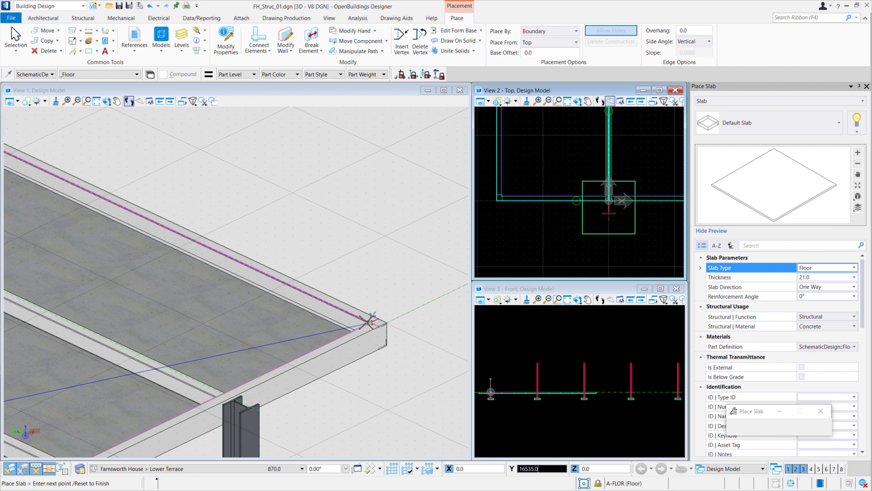
left_click(372, 322)
middle_click_drag(174, 267, 402, 355)
middle_click_drag(178, 255, 341, 336)
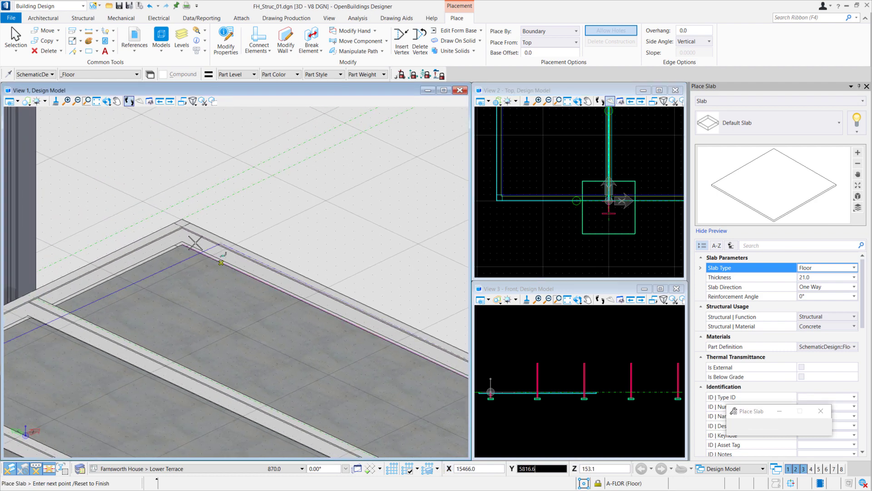
scroll(183, 226, "up", 5)
left_click(184, 226)
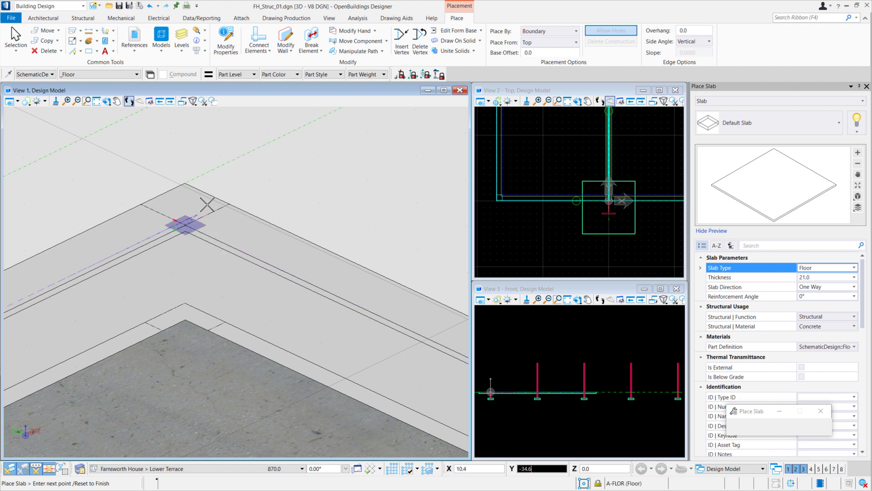
right_click(117, 167)
middle_click_drag(117, 167, 117, 167)
middle_click(118, 167)
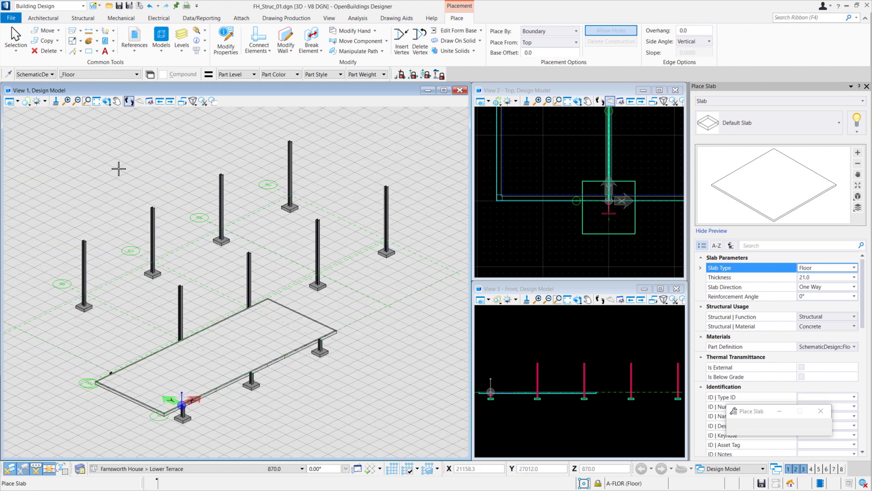
left_click(566, 101)
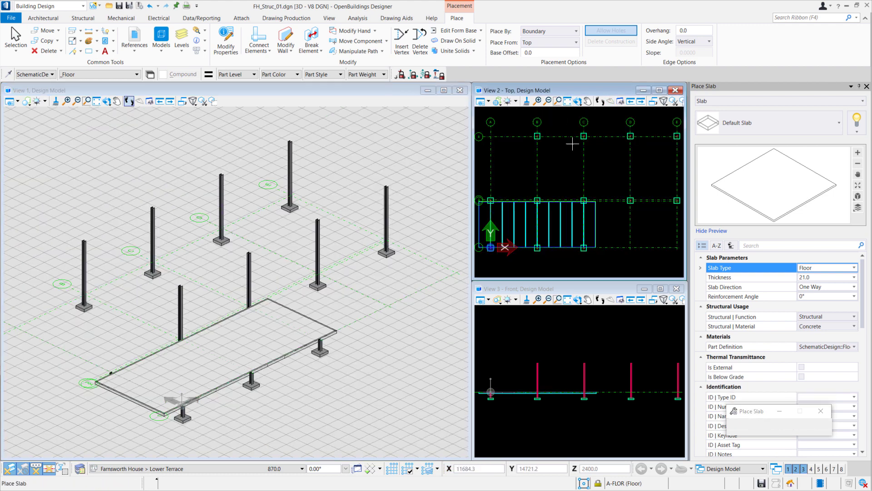
key("Escape")
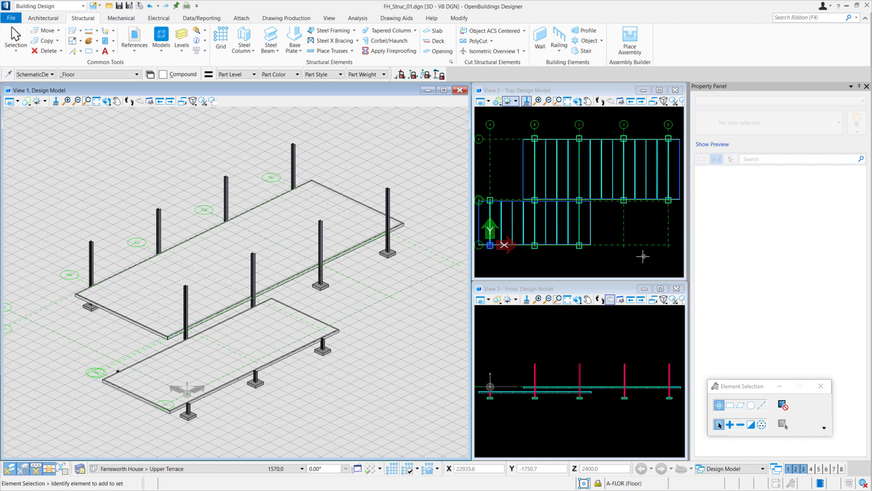
Select the upper terrace framing and slabs in the front view, excluding the columns, and make Roof the active floor.
left_click_drag(684, 377, 519, 391)
left_click(741, 424)
left_click(729, 404)
left_click_drag(683, 355, 521, 374)
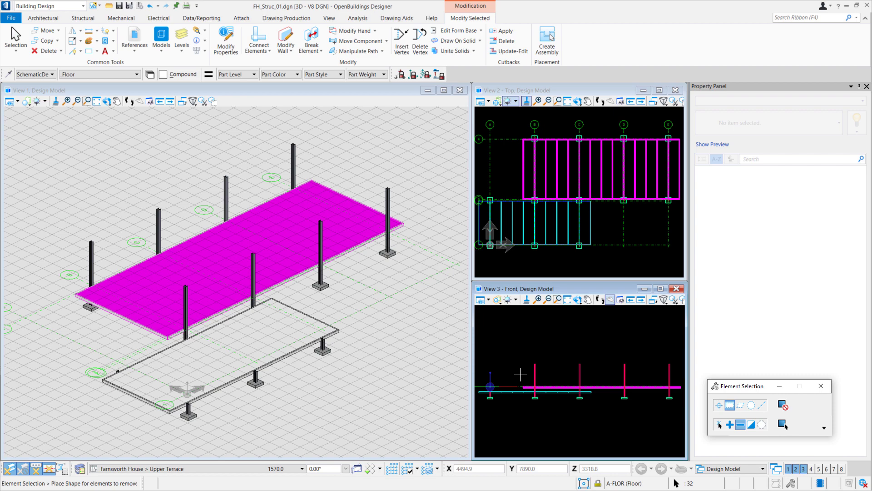
left_click(154, 469)
left_click(154, 429)
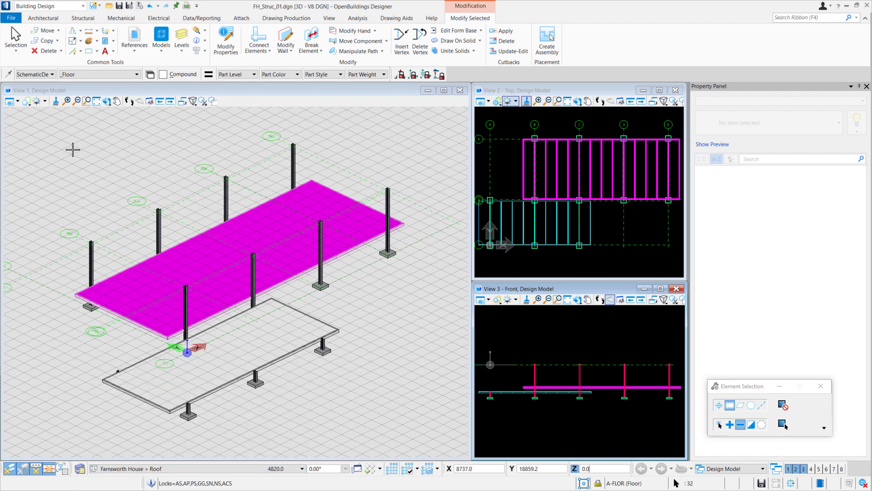